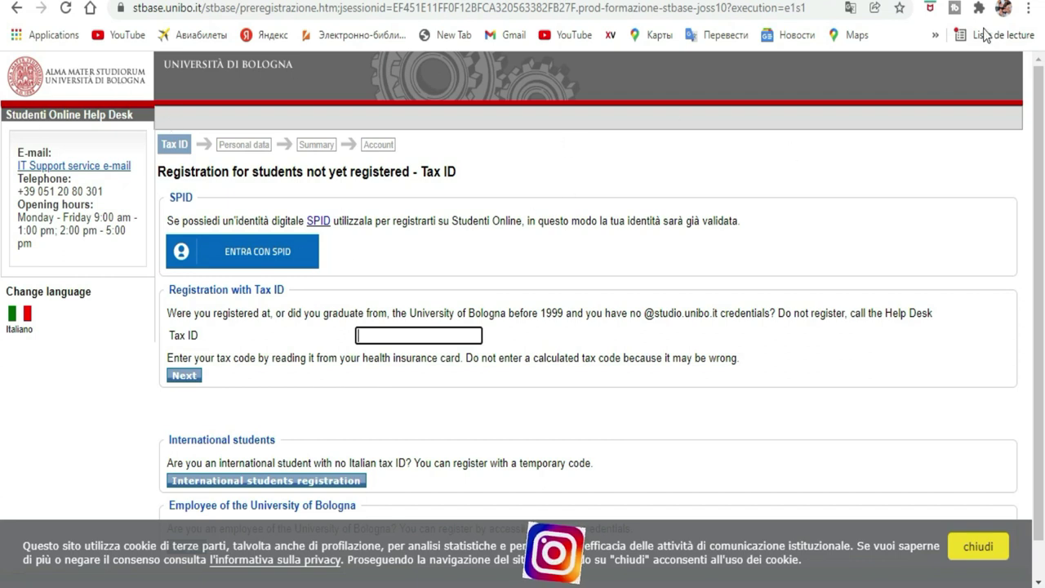
Step: Translate the Tax ID registration page into French and open the registration for international students without an Italian tax ID
click(850, 8)
click(778, 44)
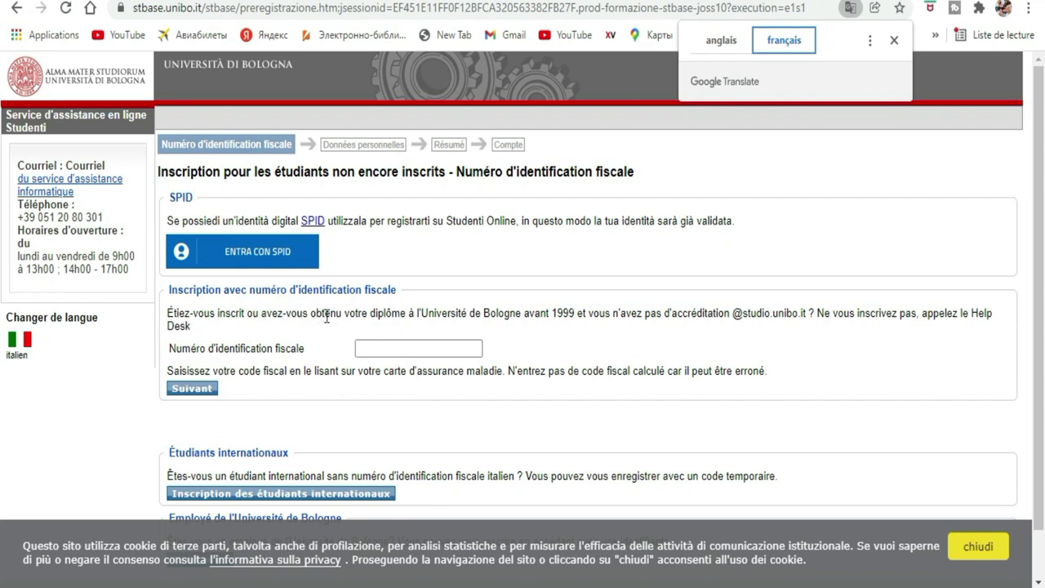
scroll(455, 310, down, 1)
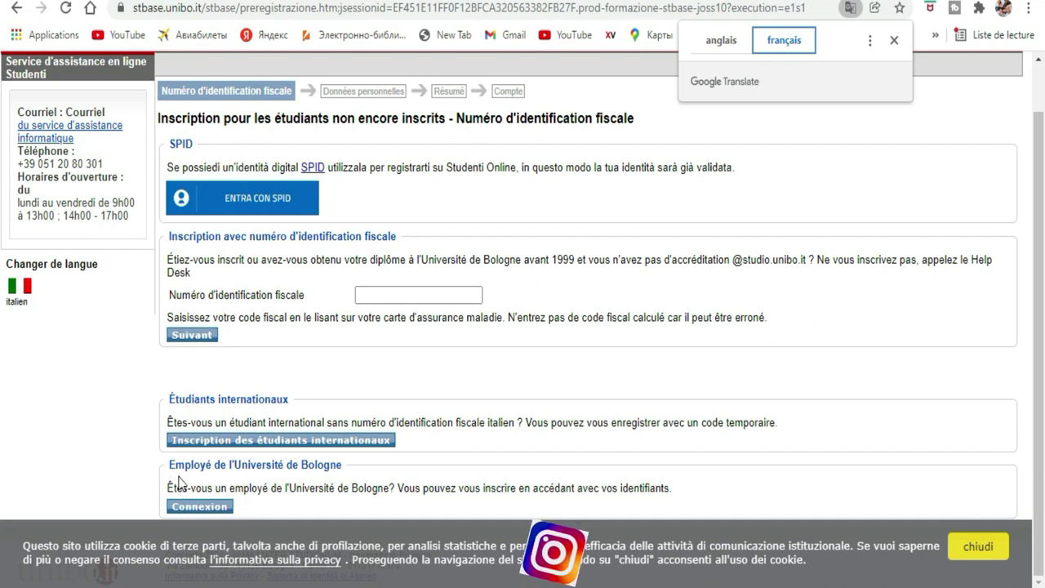
click(228, 442)
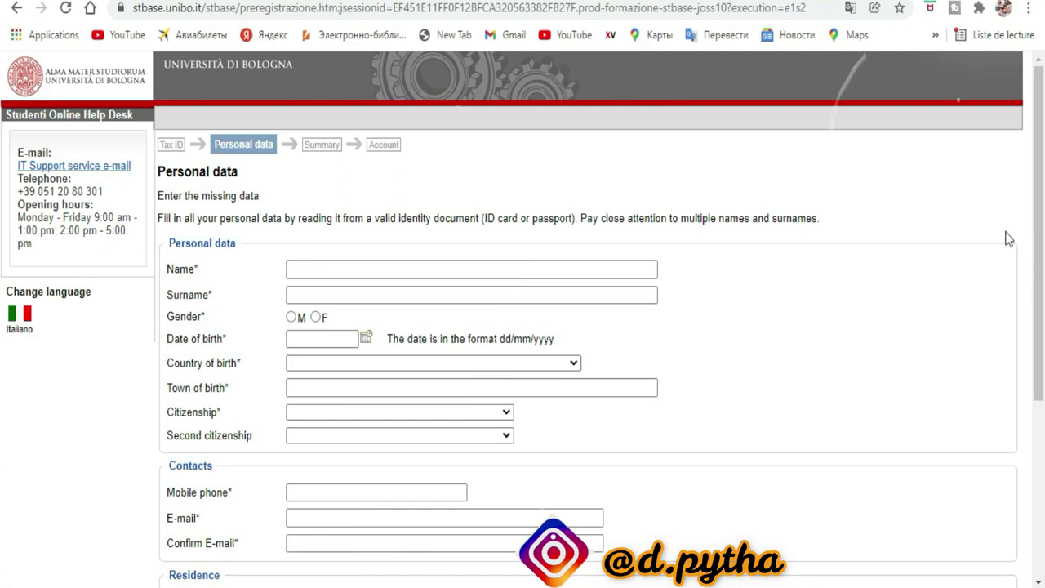
Step: Bring up the on-screen keyboard beside the personal data form, switched to the Latin layout with Caps Lock off
scroll(751, 299, down, 3)
scroll(751, 282, up, 3)
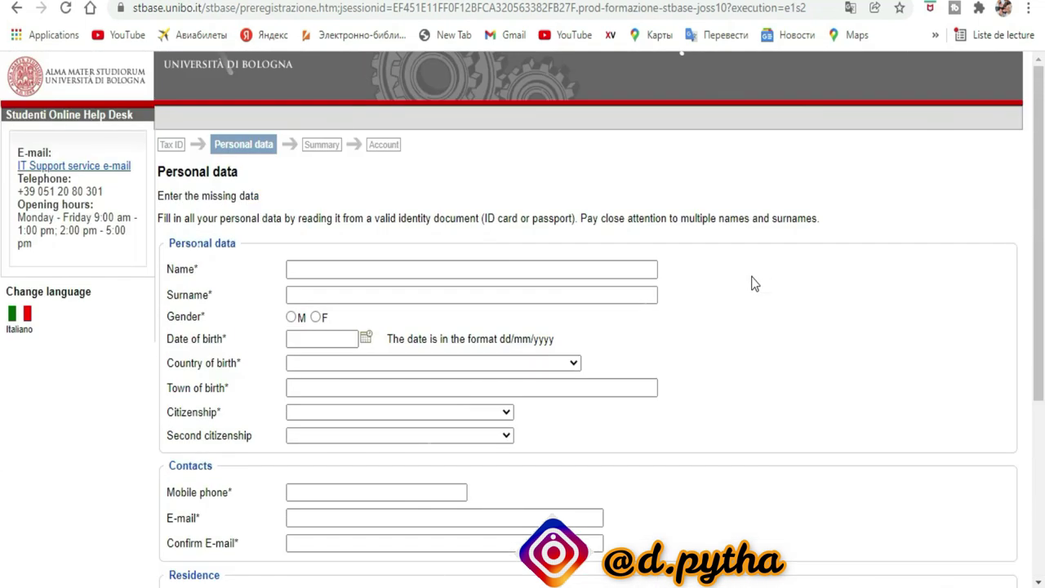
scroll(753, 282, down, 1)
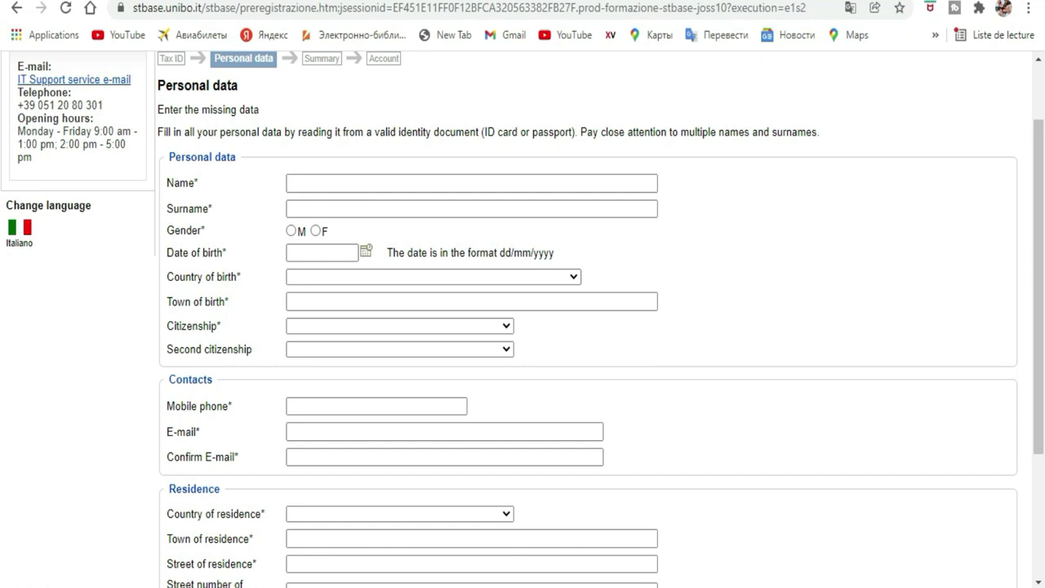
key(ctrl+super+o)
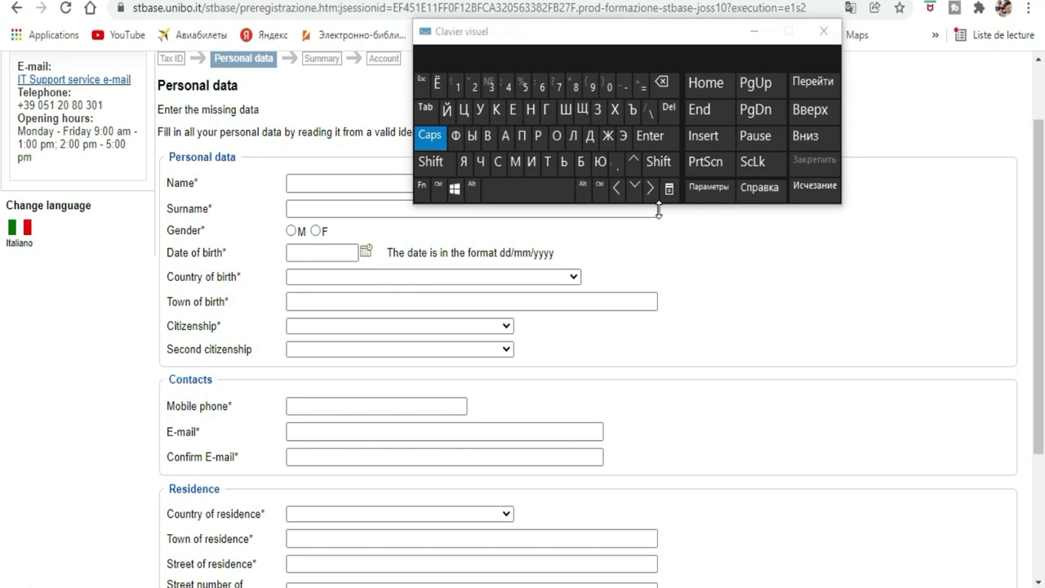
drag(624, 49, 800, 236)
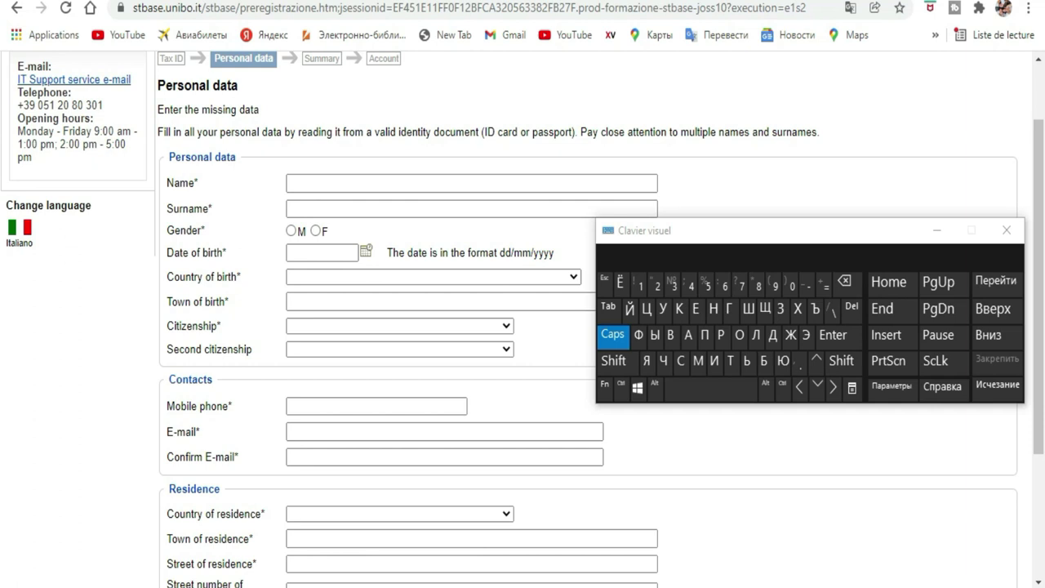
key(super+space)
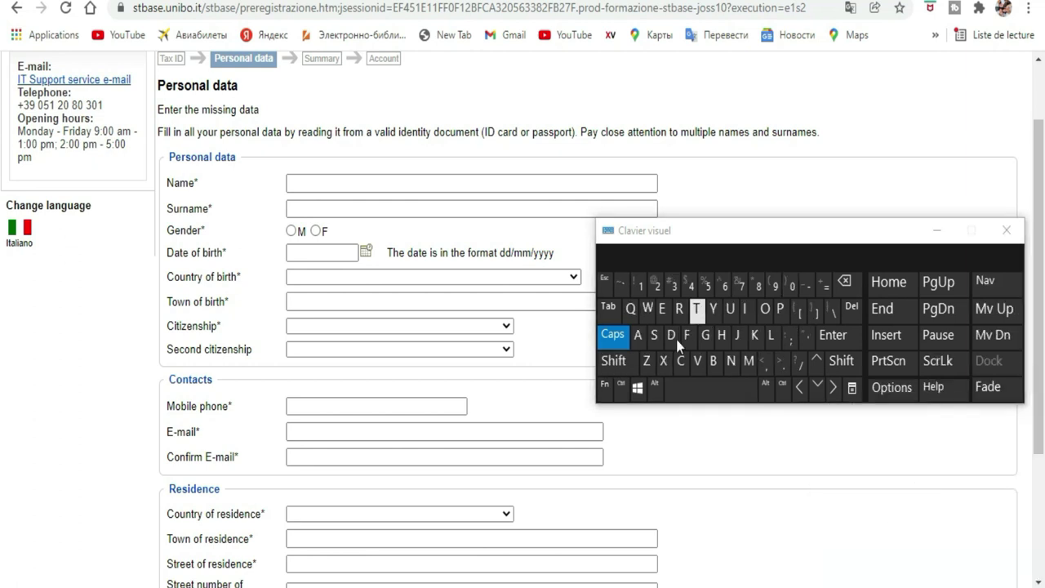
click(612, 335)
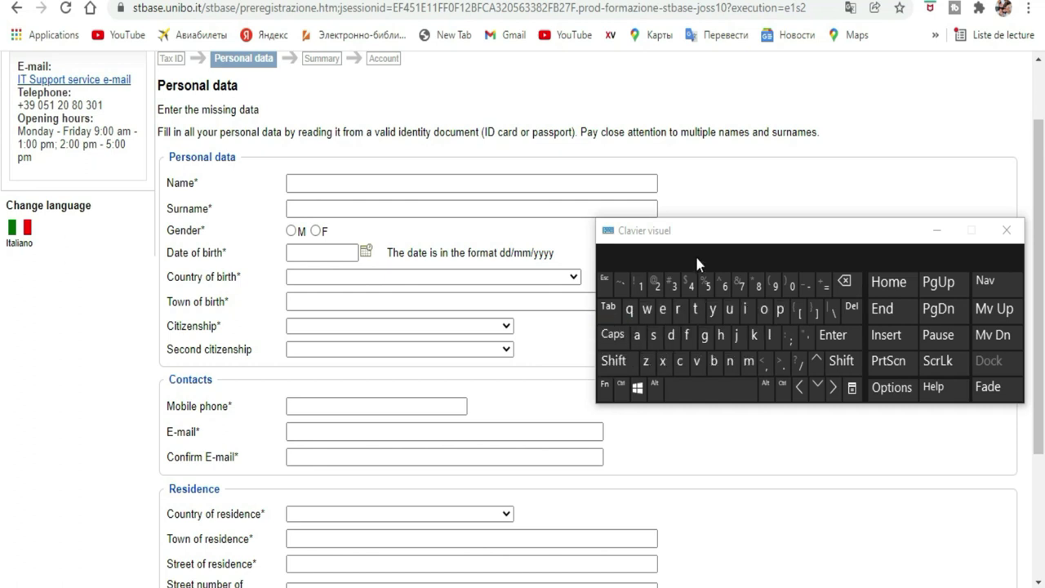
drag(714, 235, 745, 210)
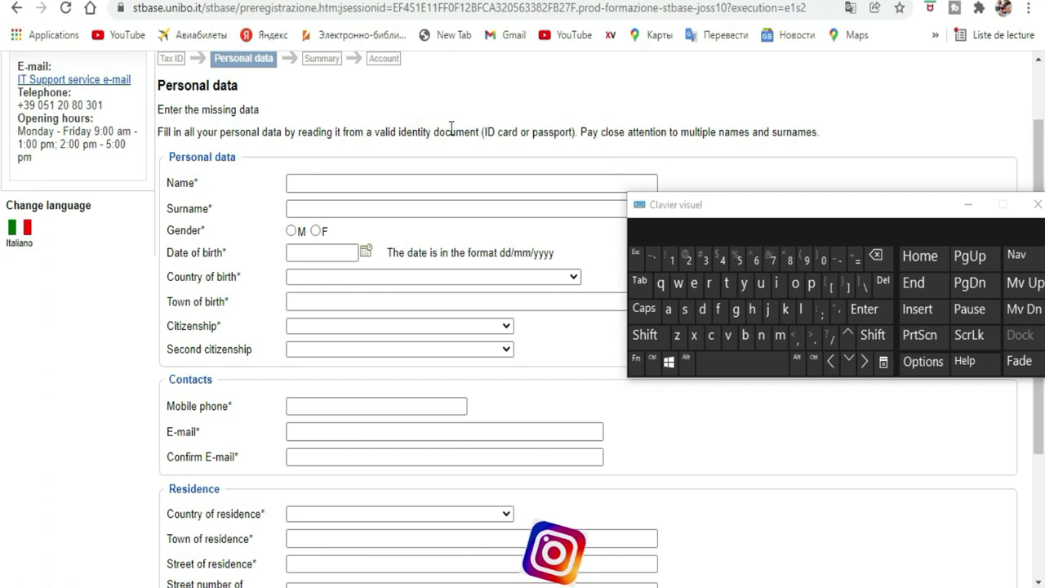
Step: Enter the applicant's first name in the Name field with the on-screen keyboard
click(404, 184)
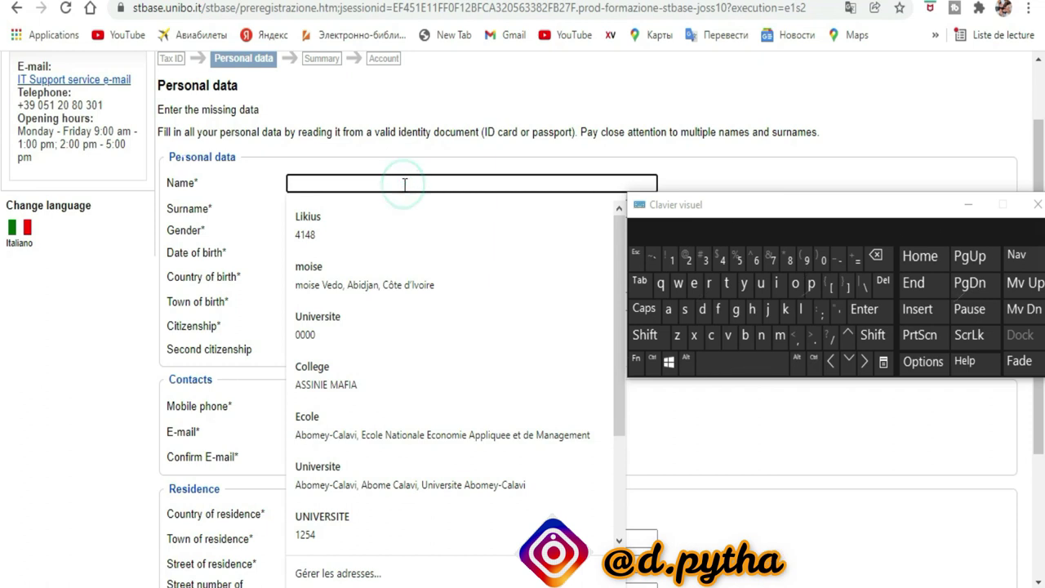
click(803, 310)
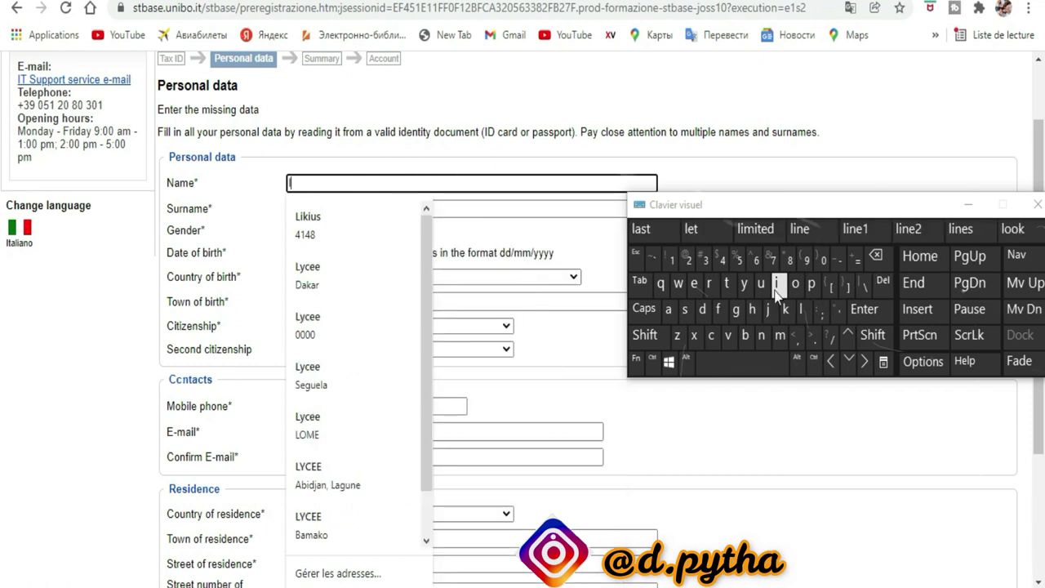
click(776, 286)
click(685, 310)
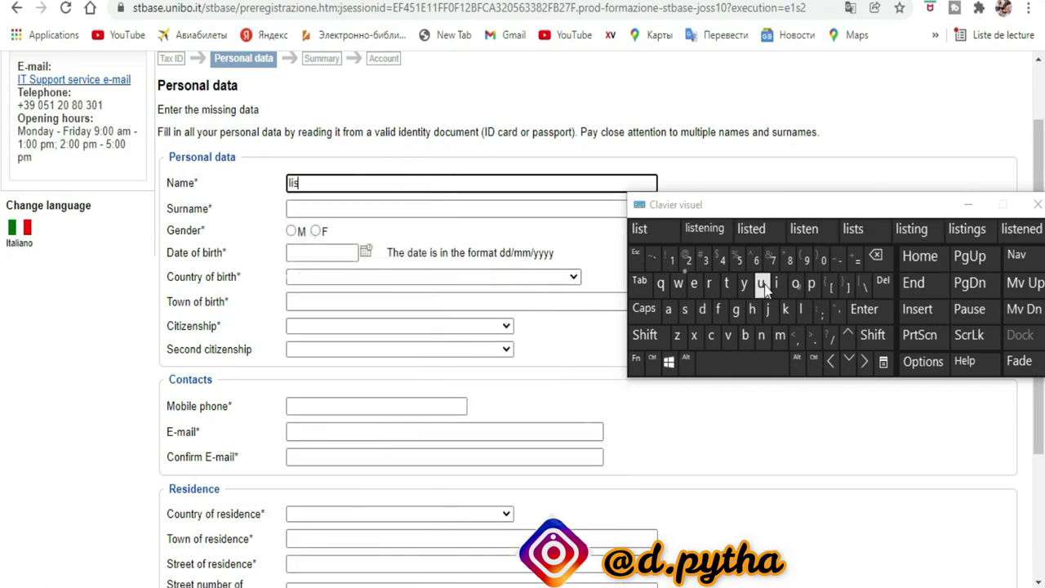
click(762, 284)
click(685, 310)
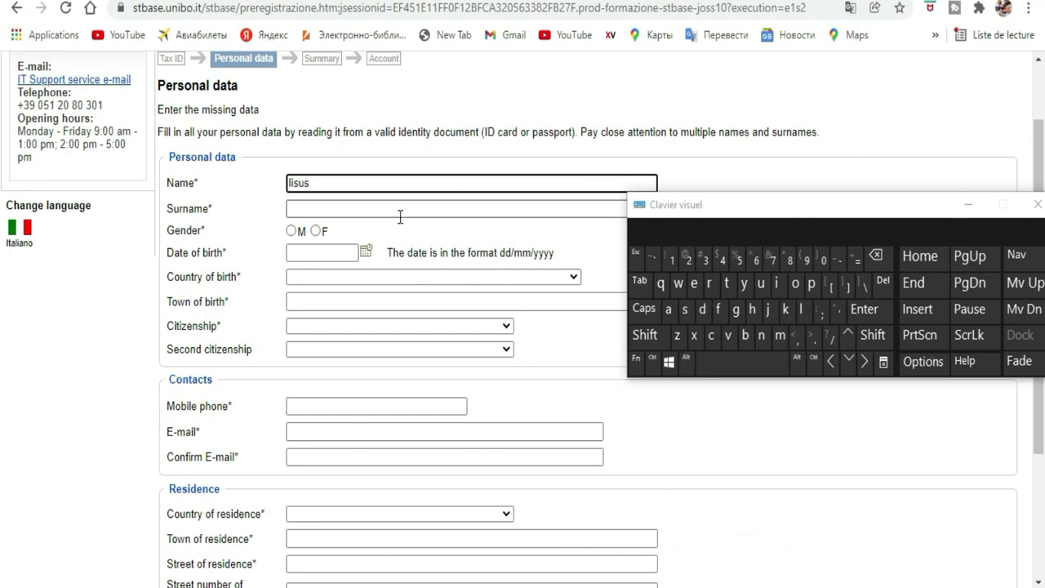
Step: Enter the applicant's surname in the Surname field with the on-screen keyboard
click(400, 214)
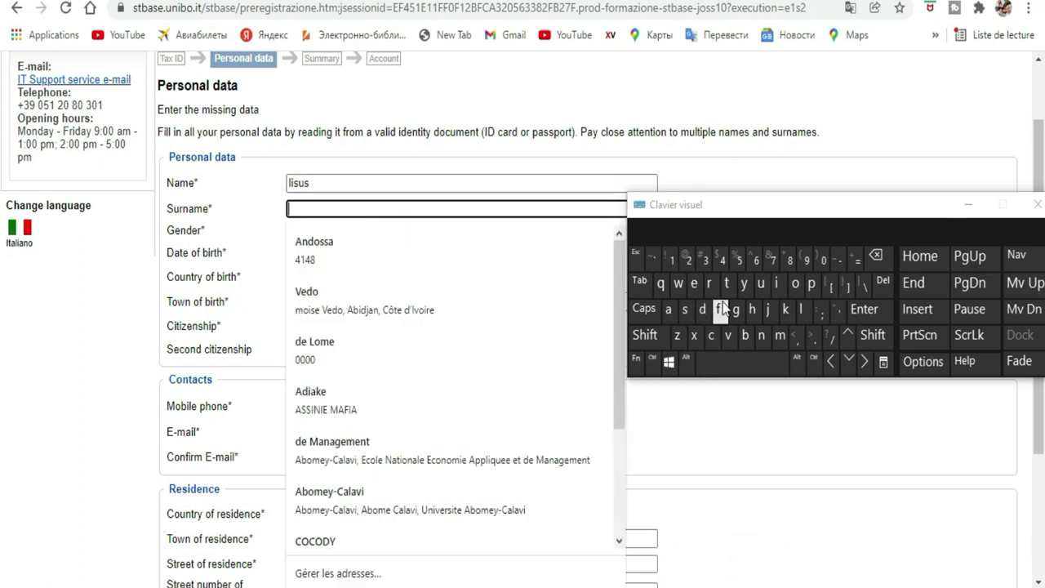
click(771, 310)
click(776, 284)
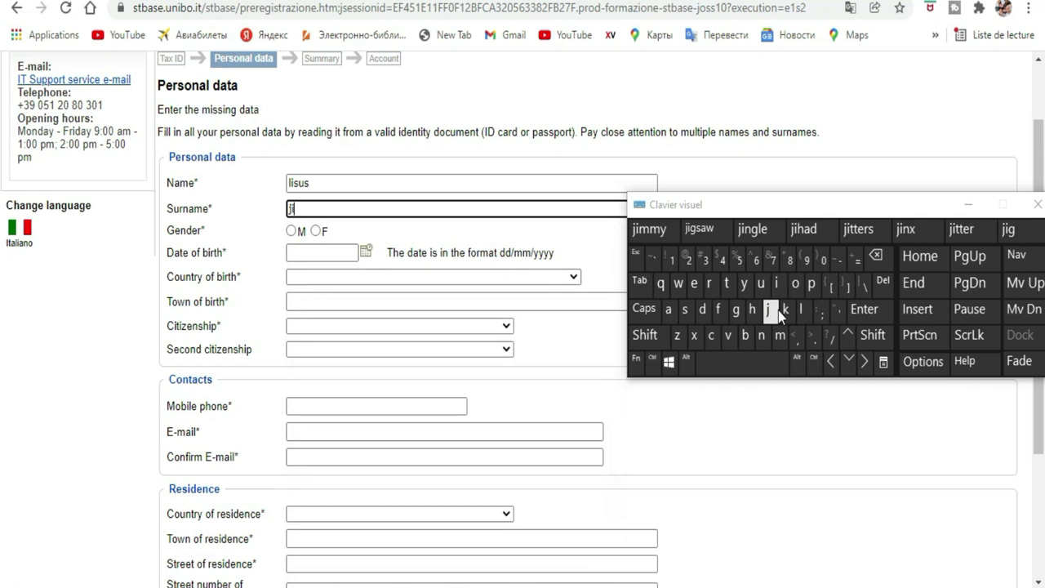
click(779, 338)
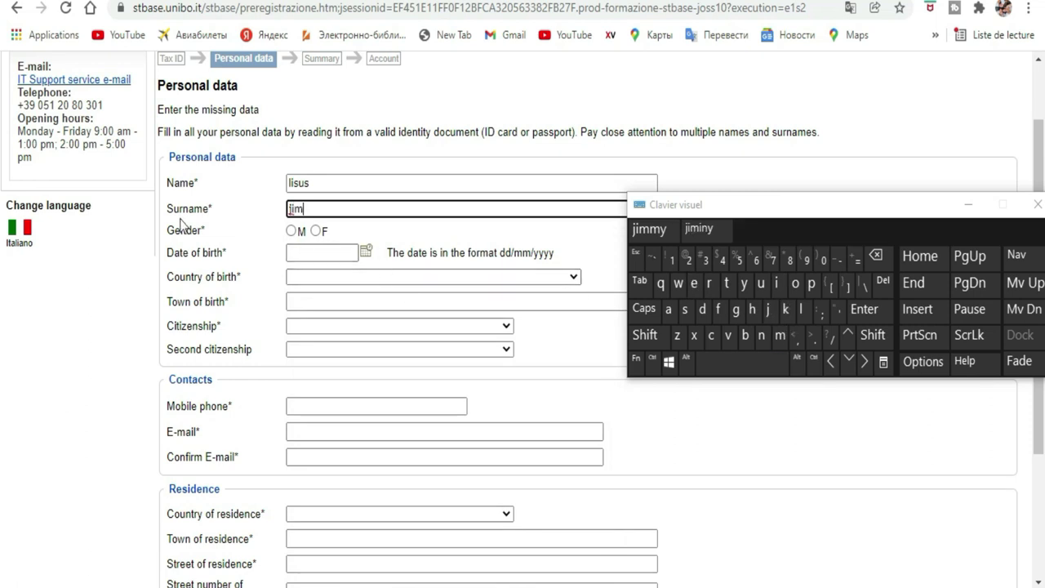
Step: Set the gender to M and pick the applicant's date of birth from the calendar
click(292, 232)
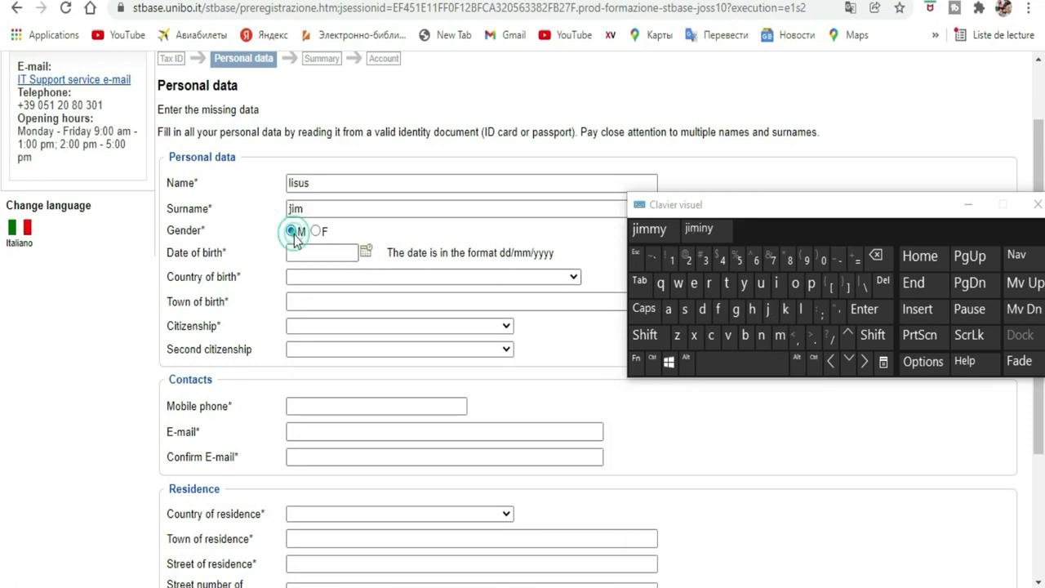
click(364, 254)
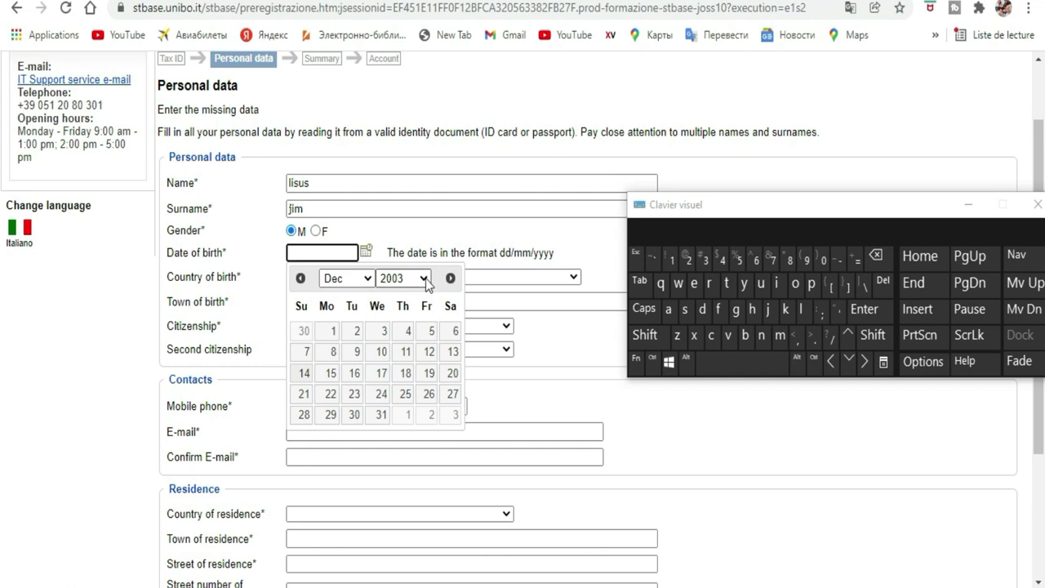
click(379, 331)
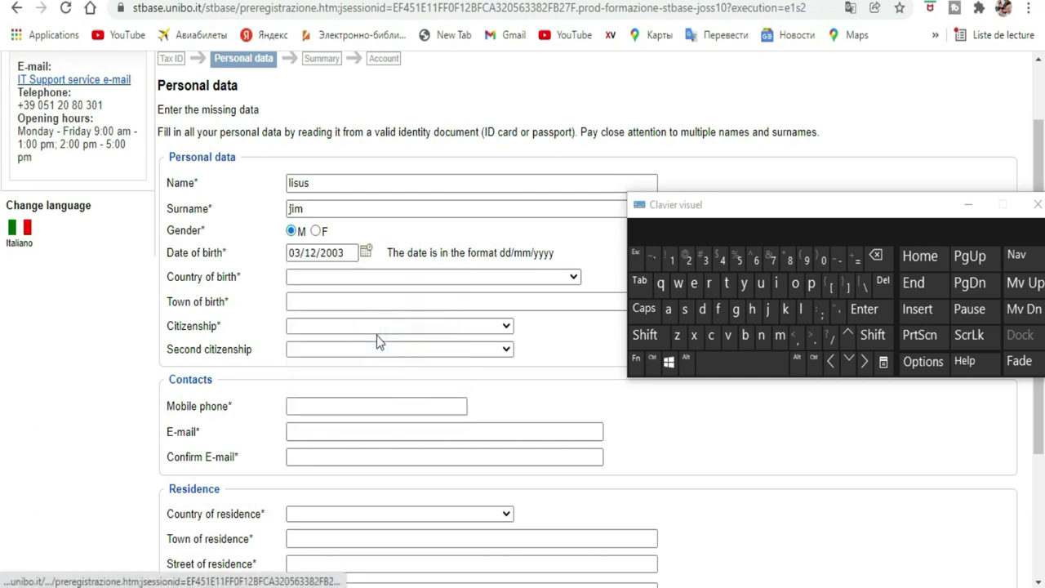
Step: Set the country of birth to Ivory Coast
click(574, 276)
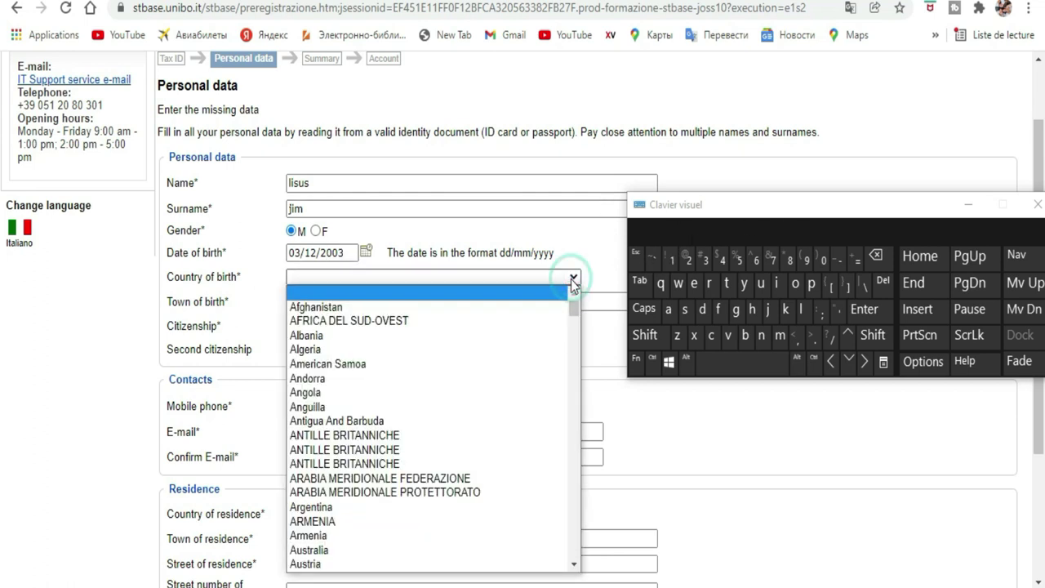
scroll(448, 352, down, 8)
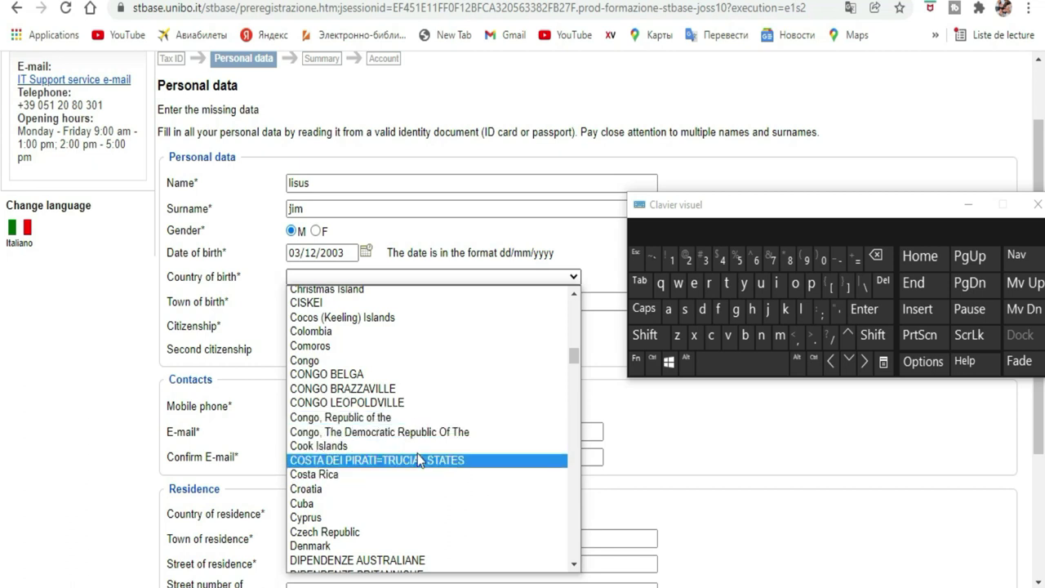
scroll(417, 449, down, 5)
scroll(420, 387, down, 6)
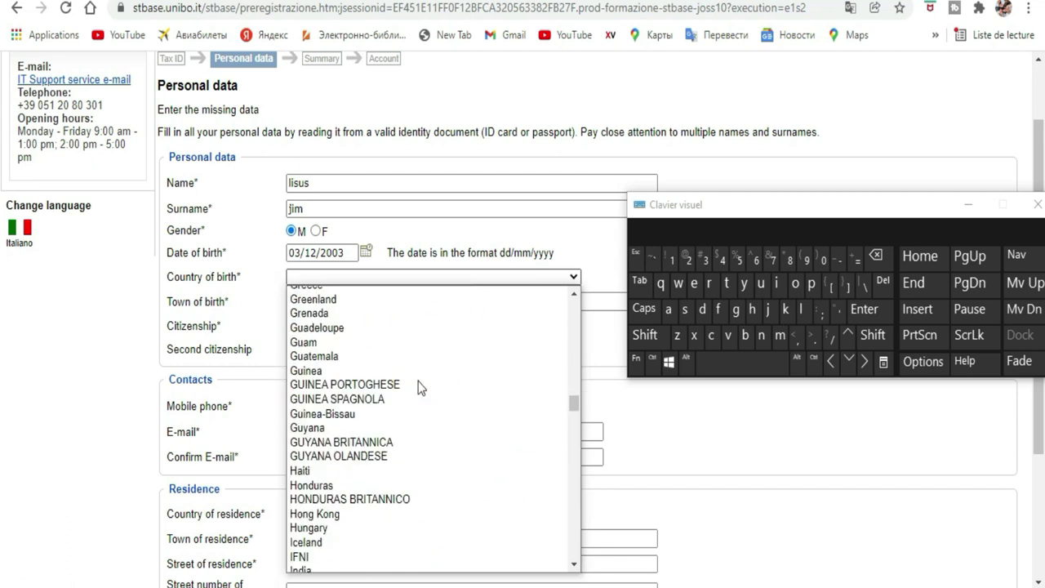
scroll(419, 387, down, 8)
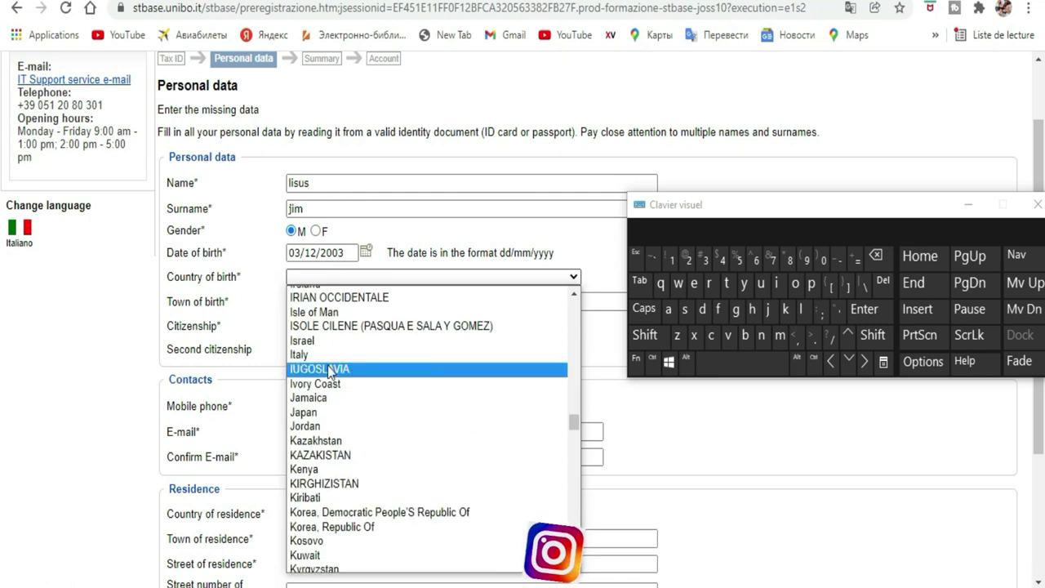
click(326, 388)
Step: Move the on-screen keyboard clear of the form fields and enter Abidjan as the town of birth
scroll(612, 299, up, 2)
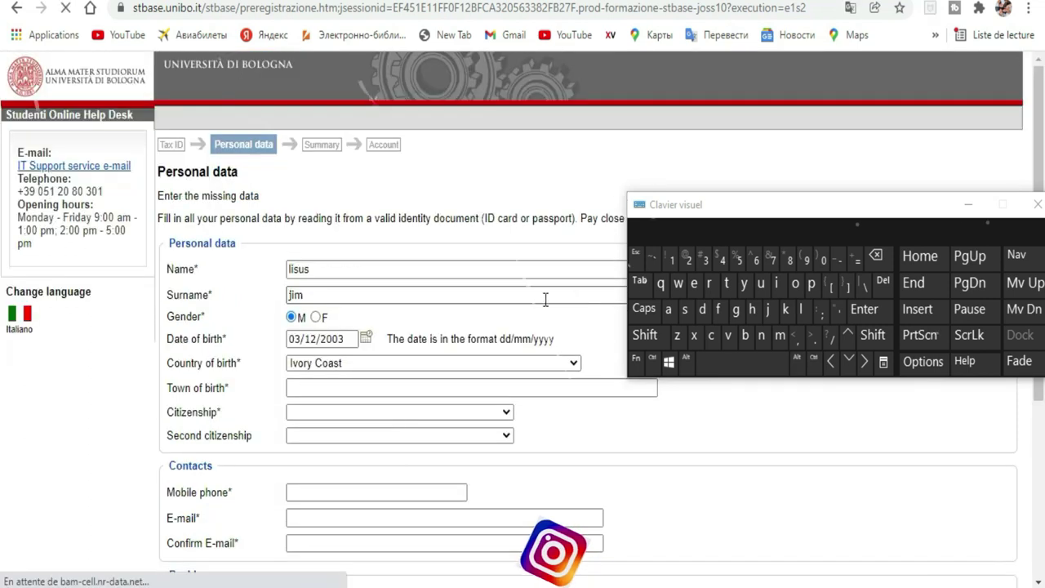
drag(752, 240, 802, 108)
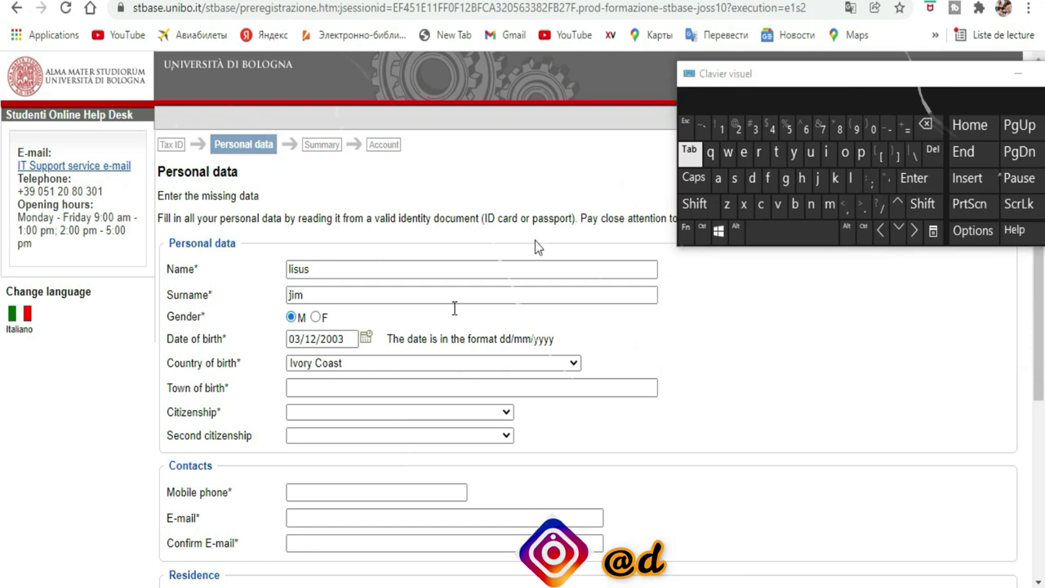
click(331, 389)
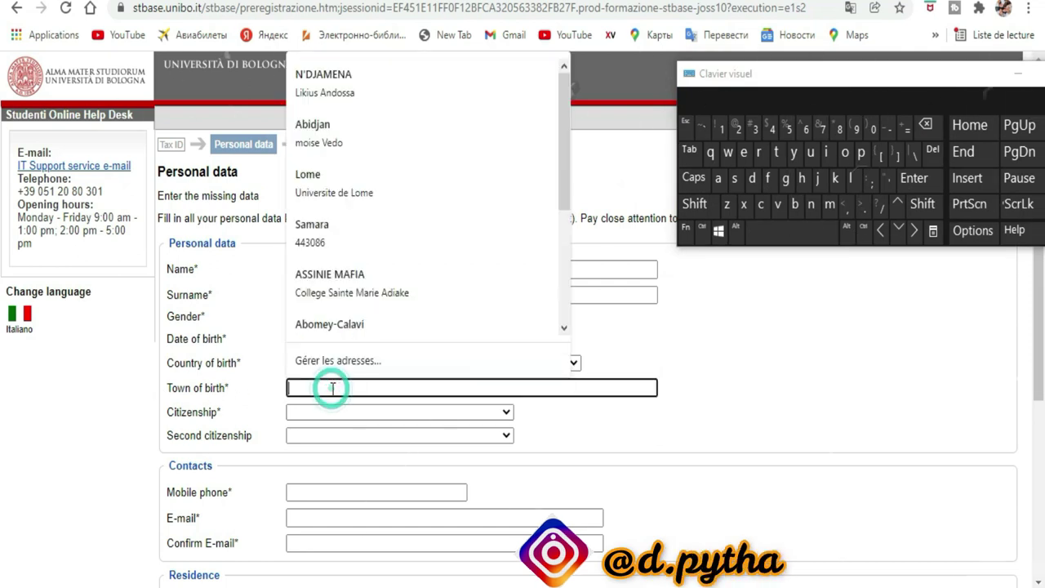
click(709, 203)
click(718, 182)
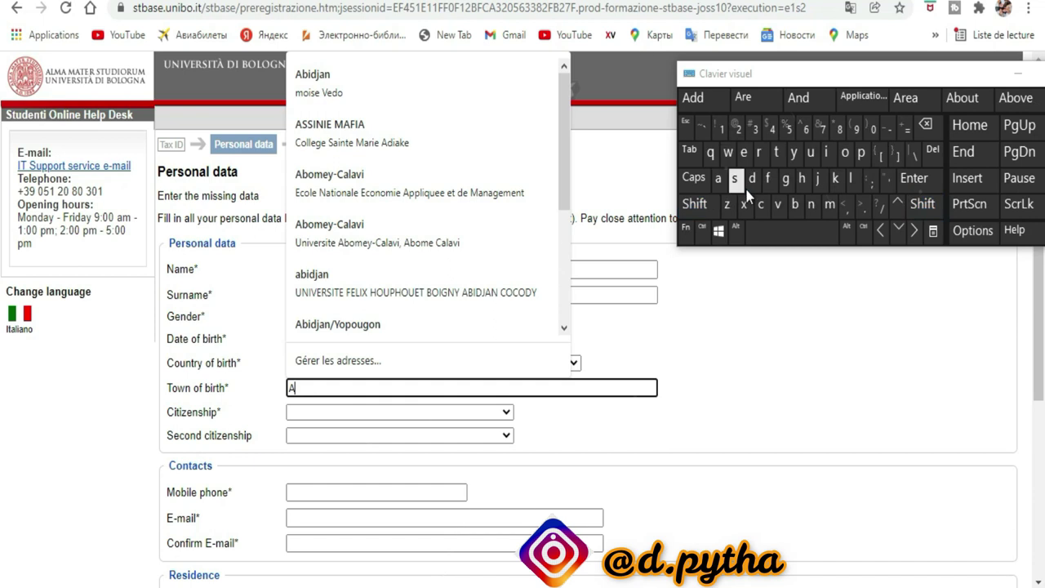
click(794, 203)
click(827, 155)
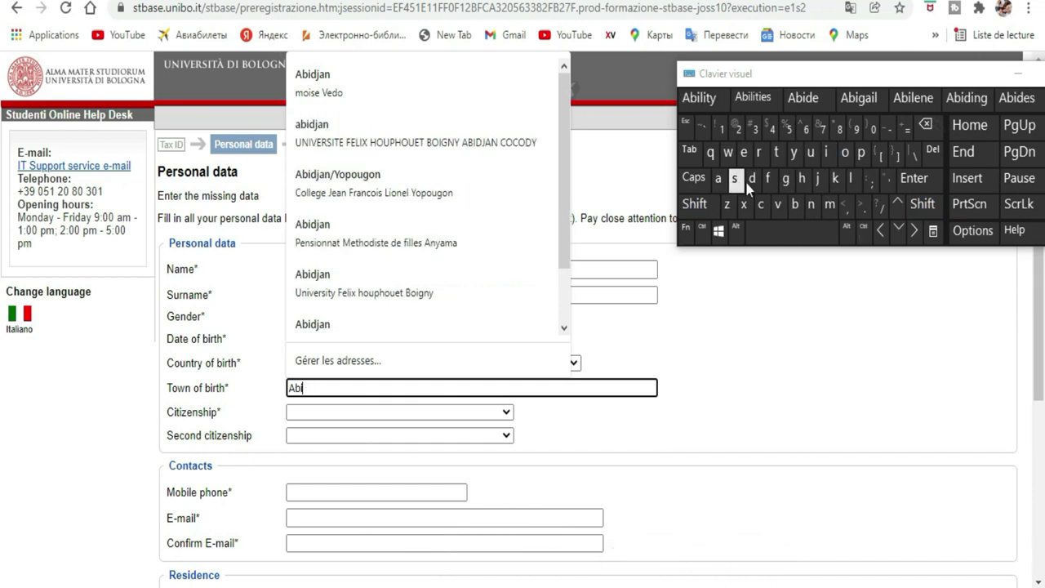
click(756, 183)
click(818, 179)
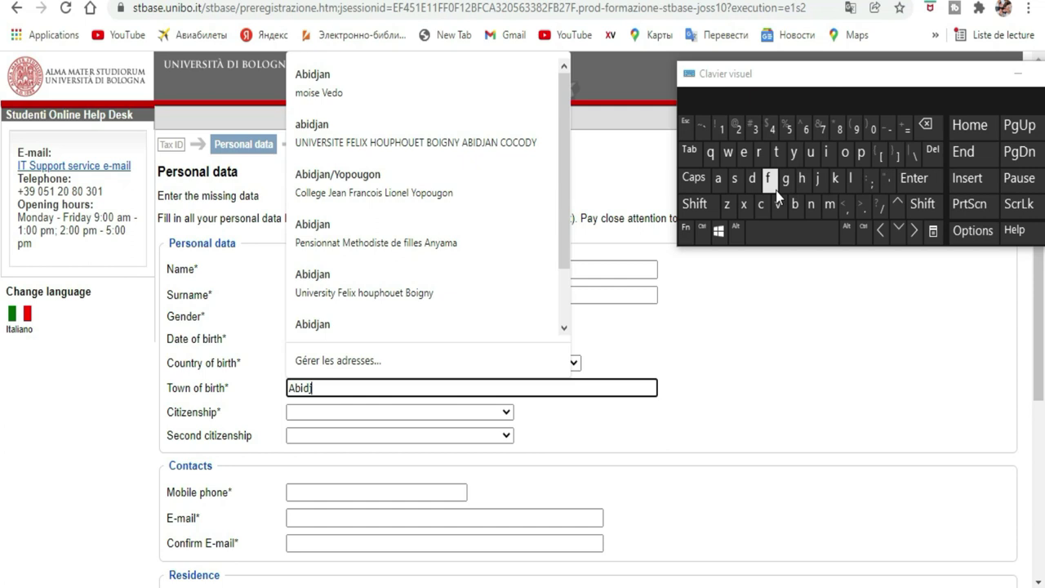
click(719, 179)
click(812, 206)
Step: Set the citizenship to Ivory Coast
click(433, 414)
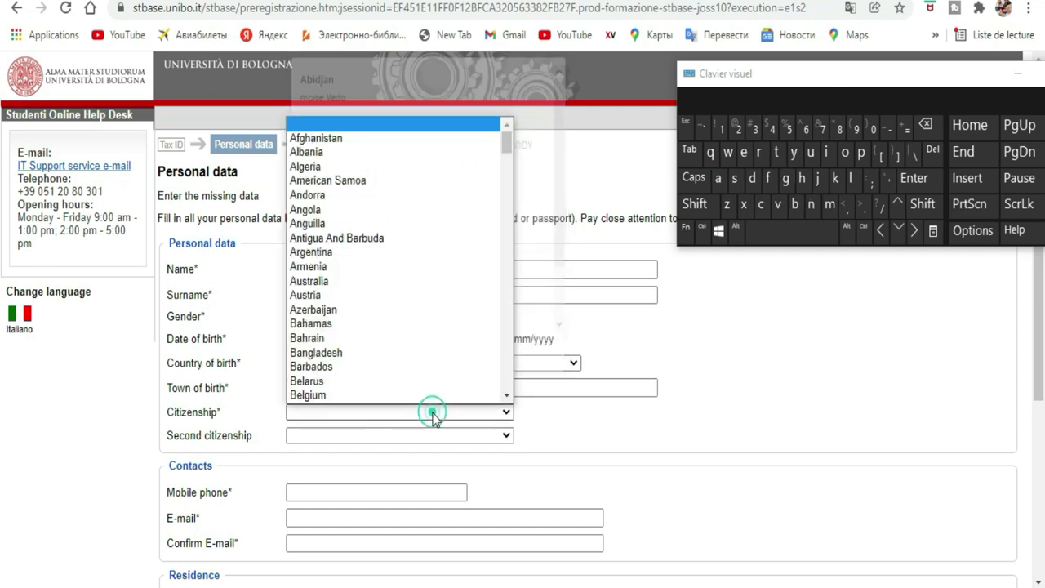
scroll(374, 216, down, 8)
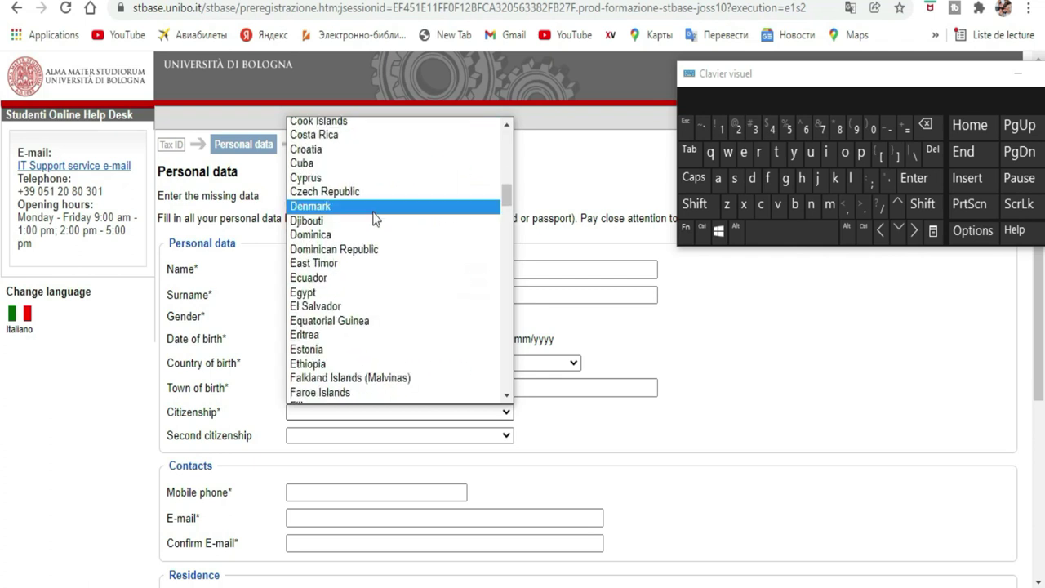
scroll(374, 216, up, 2)
scroll(385, 307, down, 6)
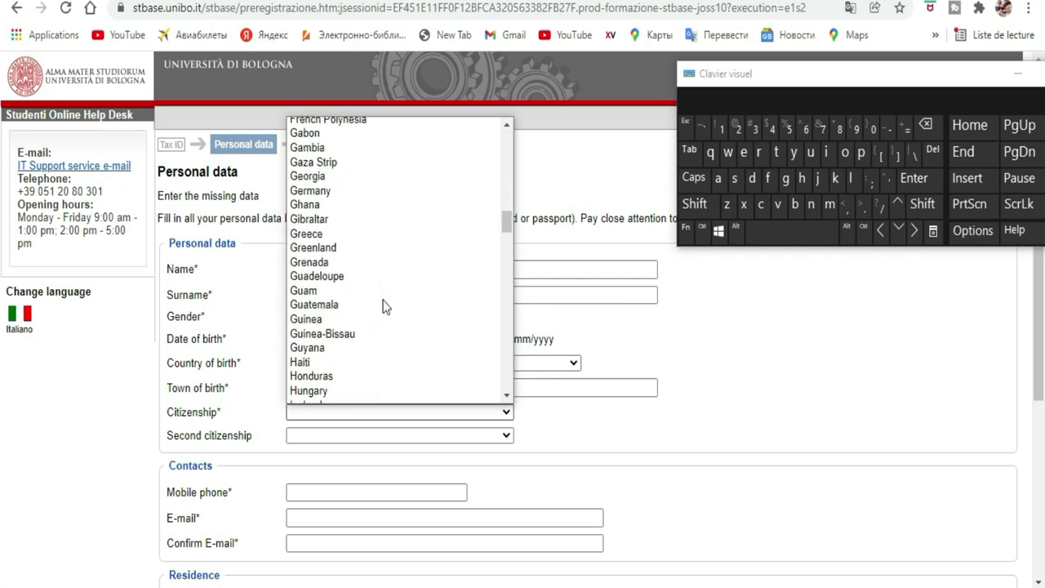
scroll(384, 306, down, 4)
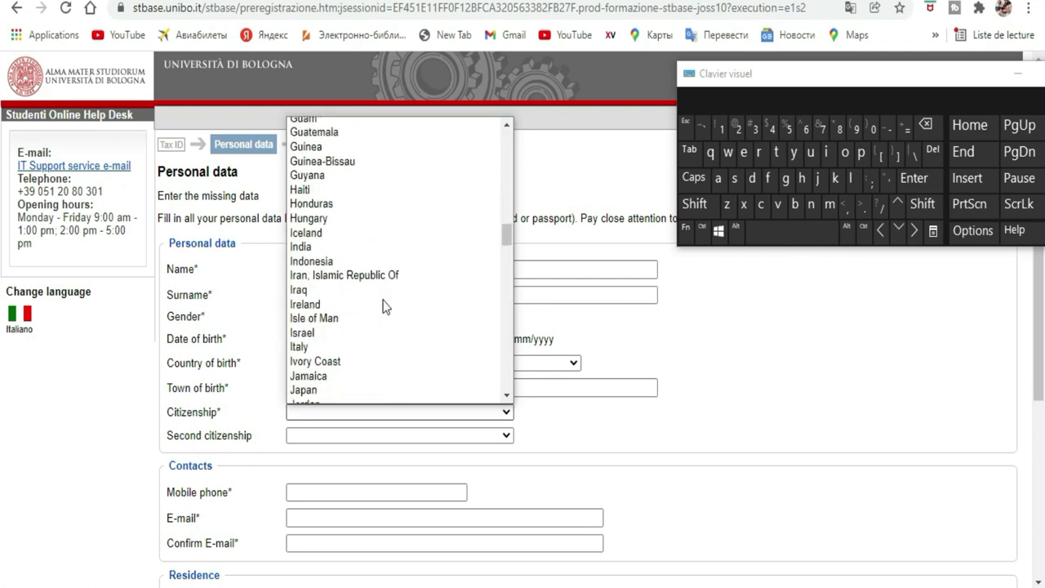
click(337, 362)
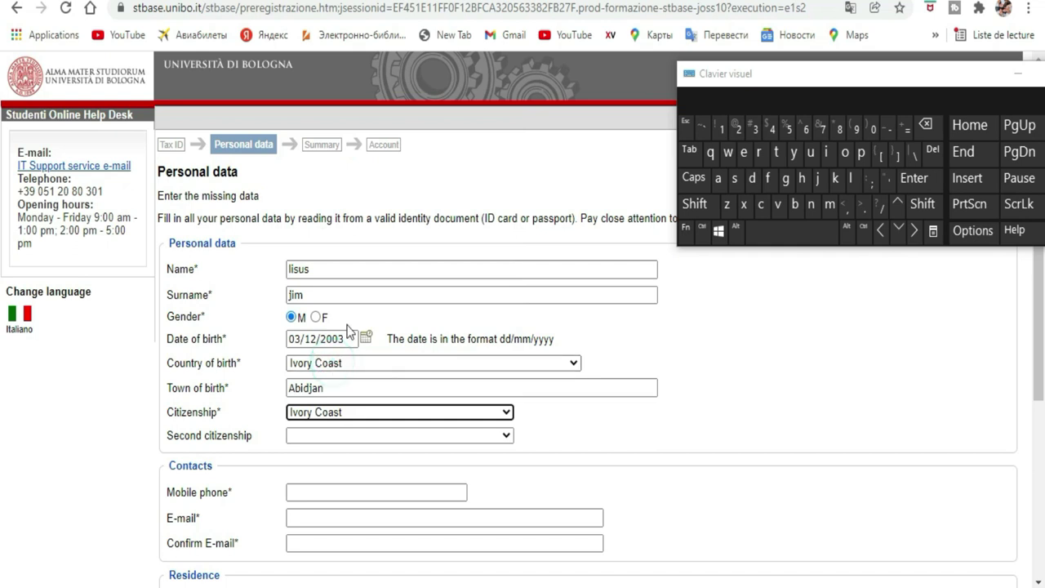
click(495, 441)
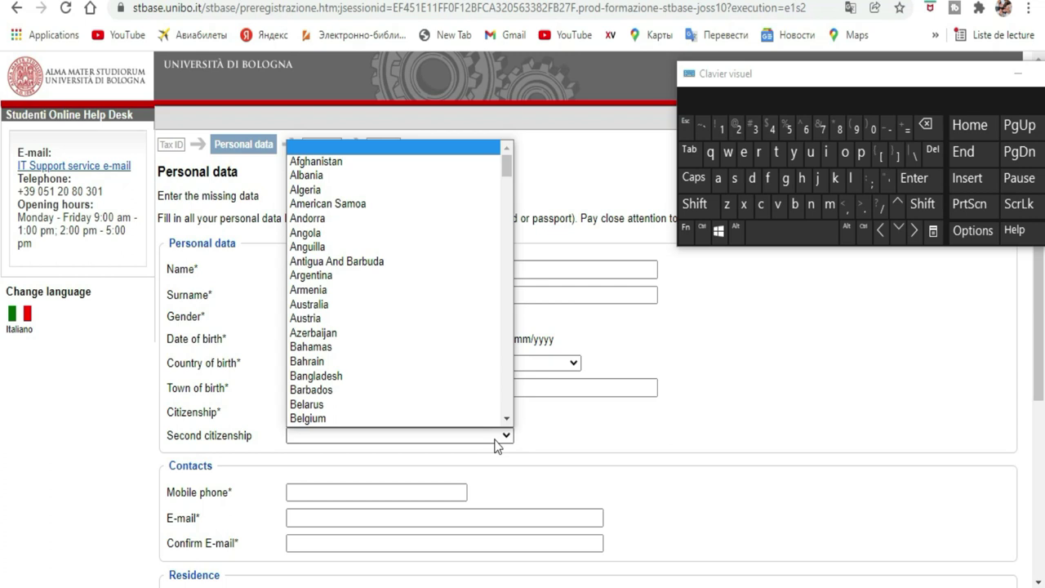
click(488, 435)
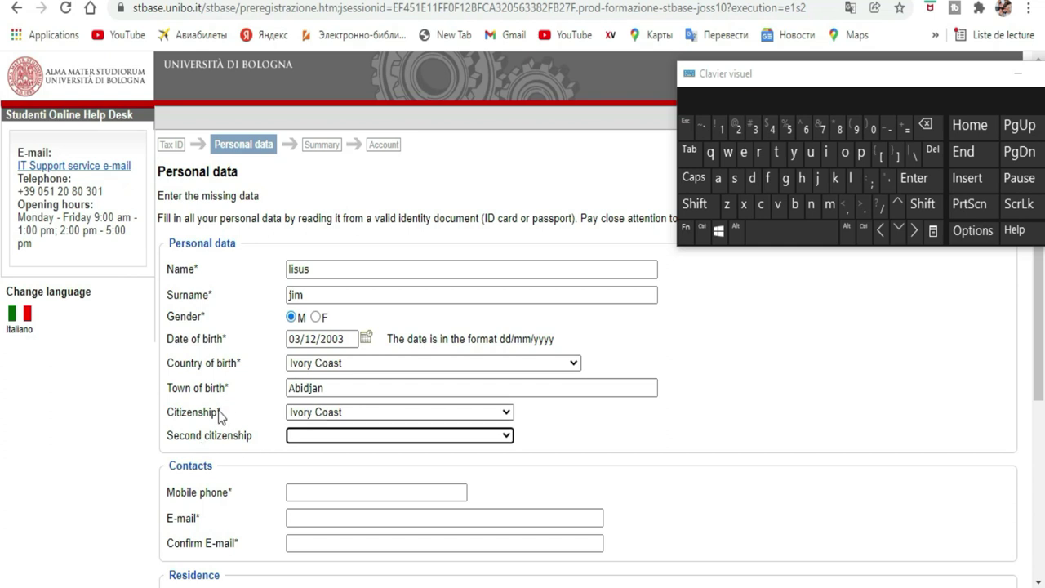
Step: Enter the applicant's mobile phone number, starting with 00 and the country code, in the contact details
scroll(359, 299, down, 2)
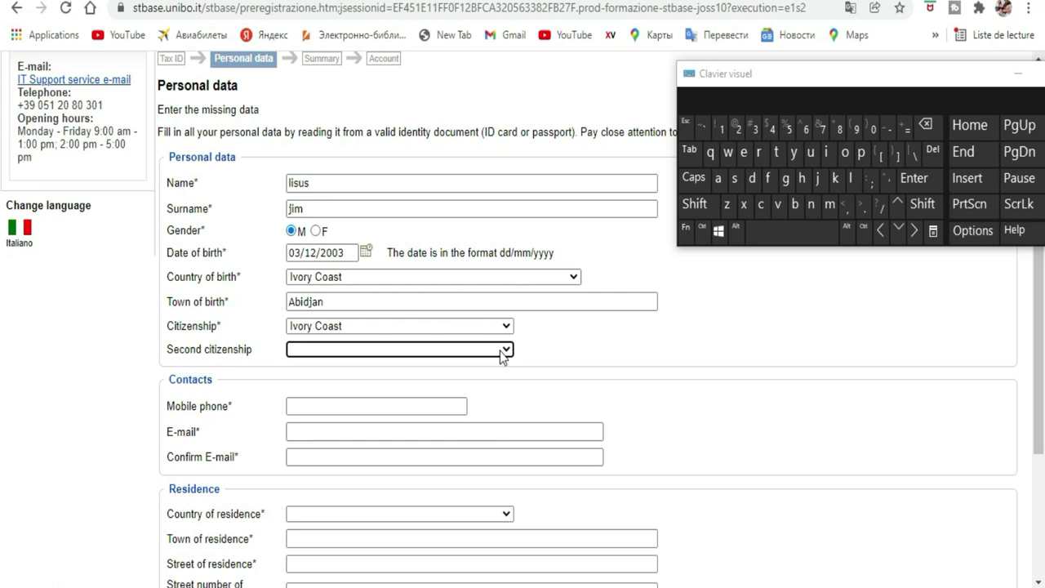
scroll(463, 323, down, 2)
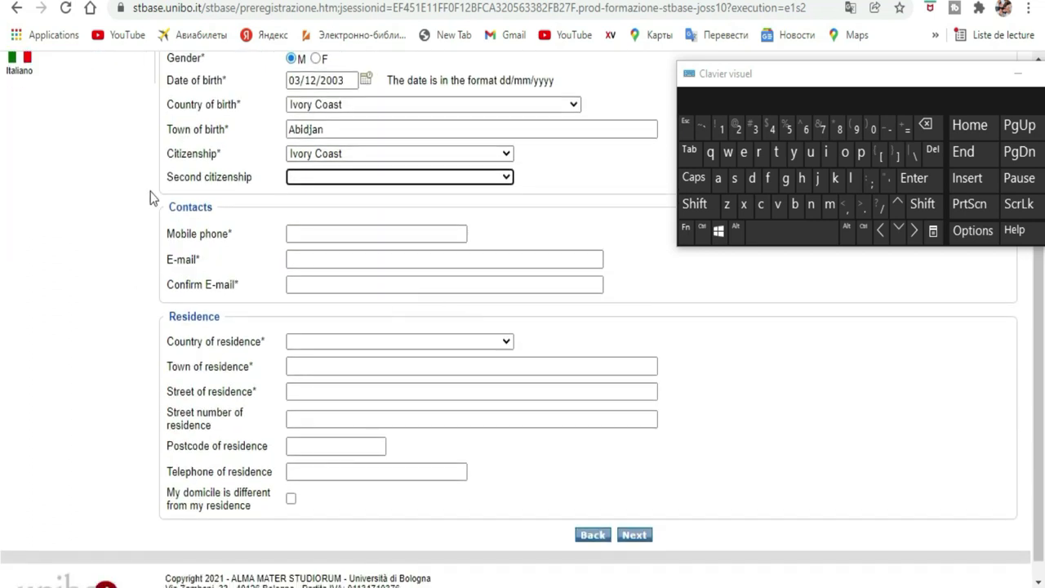
click(298, 233)
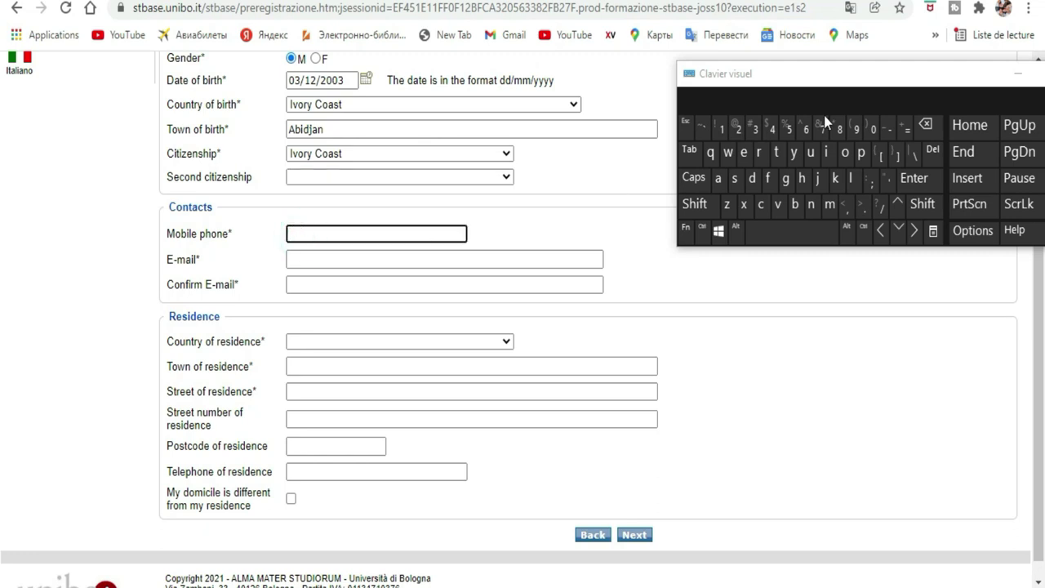
double_click(875, 130)
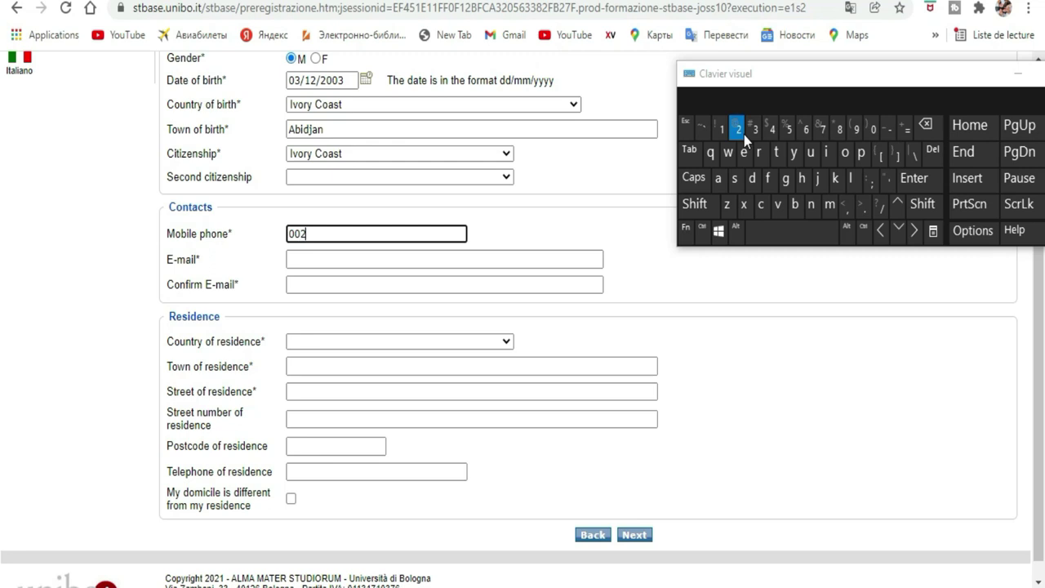
click(789, 131)
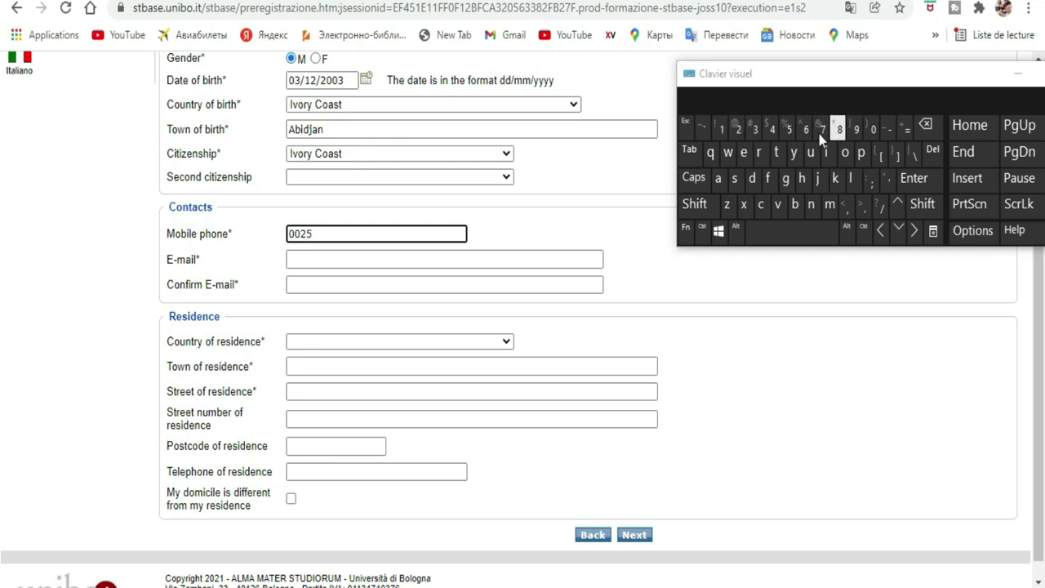
click(788, 130)
click(857, 130)
click(755, 129)
click(755, 129)
click(722, 129)
click(738, 129)
click(772, 129)
click(772, 129)
Step: Enter the applicant's e-mail address in the contact details using the on-screen keyboard
click(349, 256)
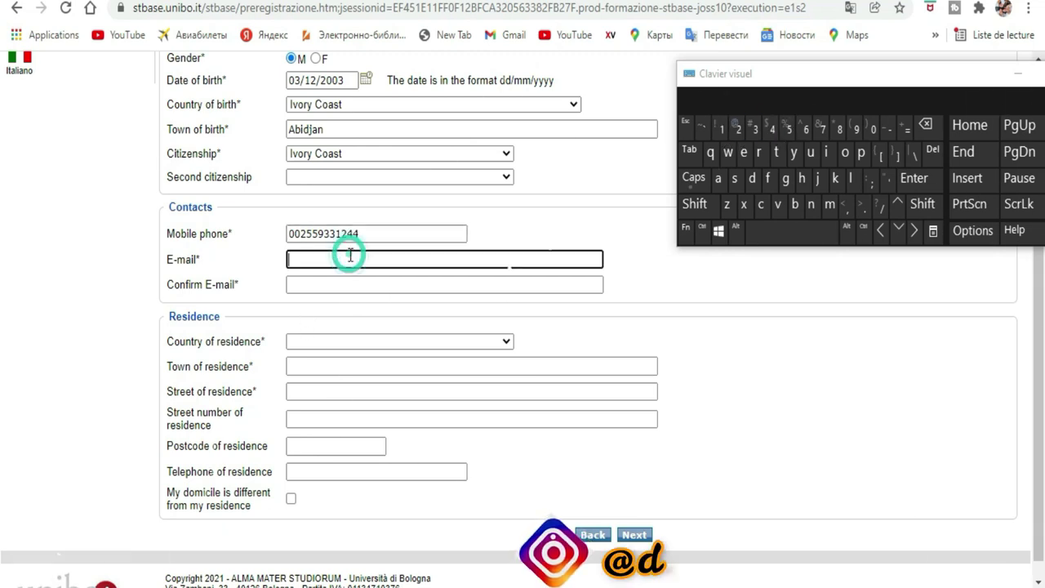
click(829, 205)
click(845, 152)
click(812, 205)
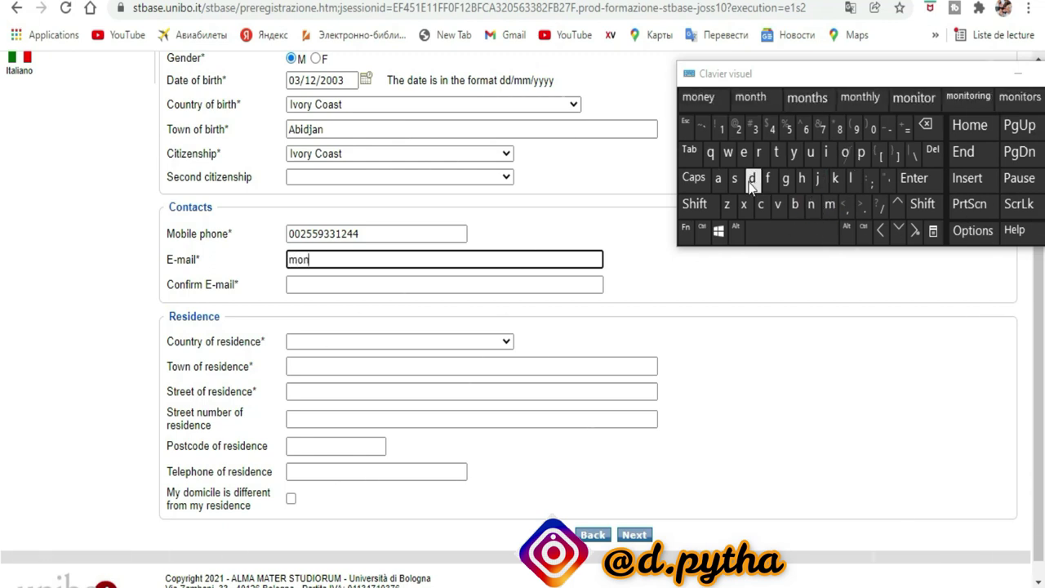
click(752, 179)
click(743, 151)
click(795, 205)
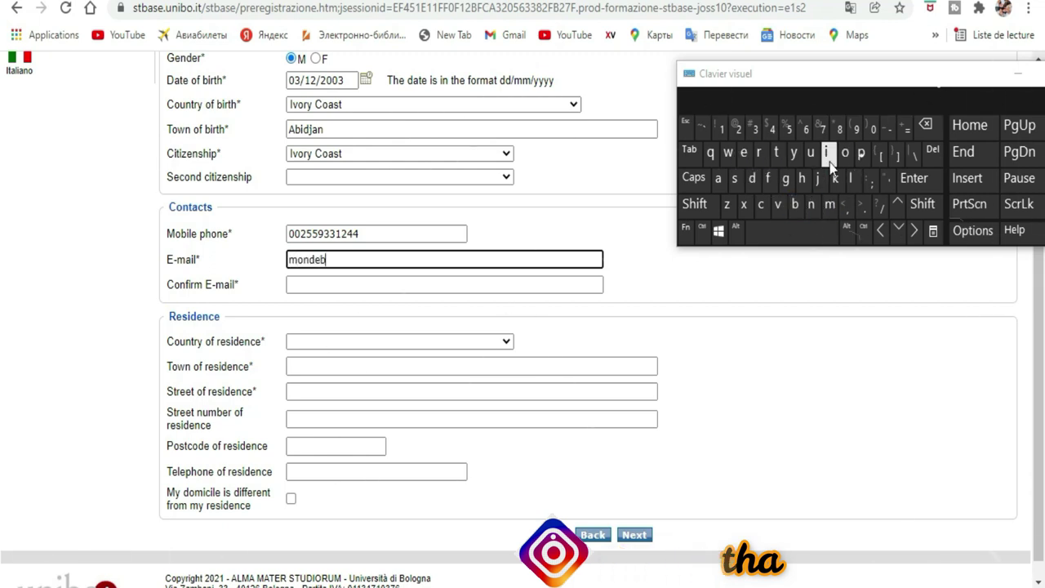
click(845, 153)
click(758, 152)
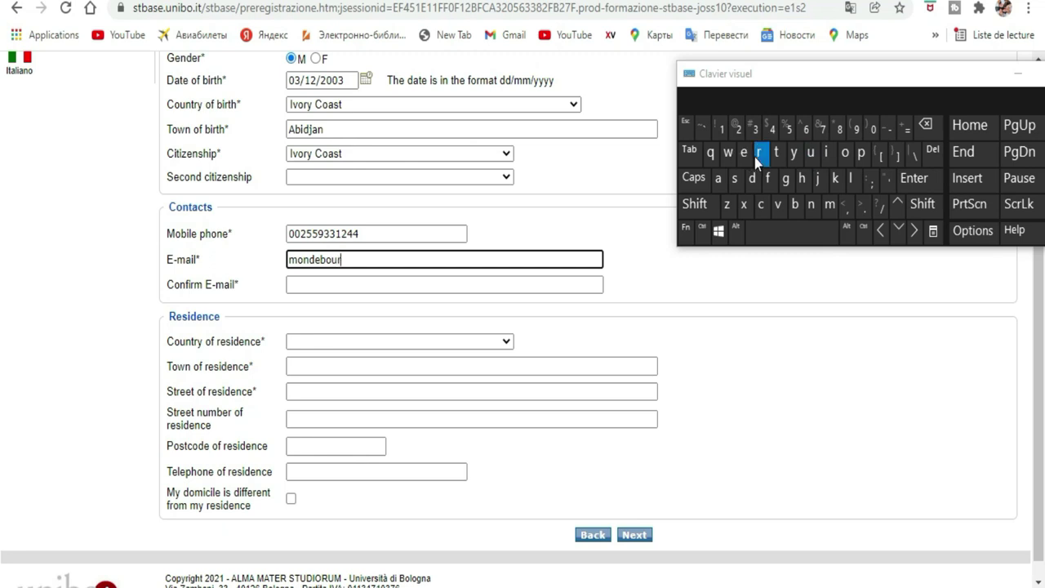
click(735, 178)
click(694, 204)
click(735, 125)
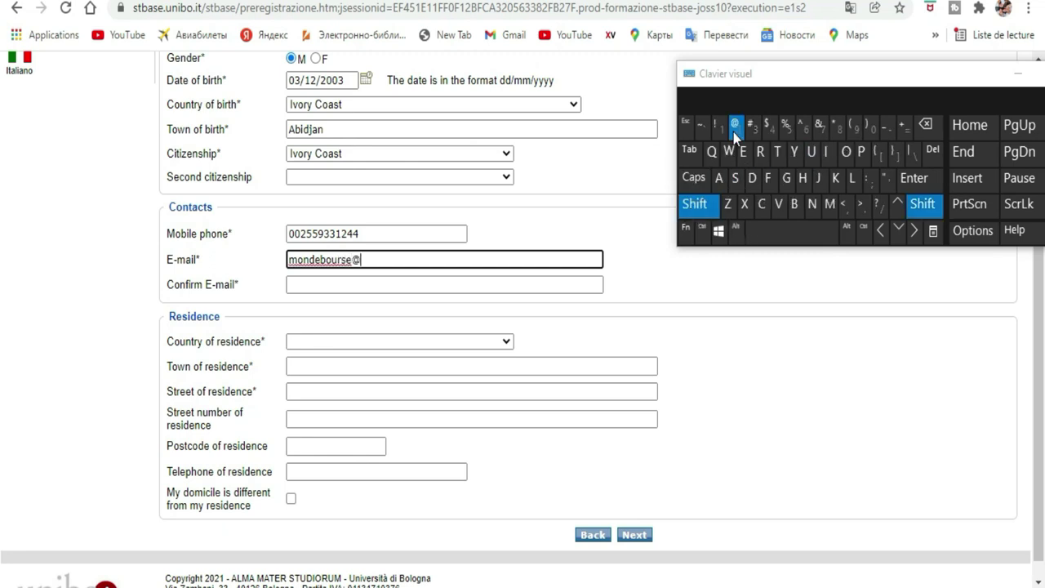
text(g)
click(828, 205)
click(718, 179)
click(825, 153)
click(851, 179)
click(859, 210)
click(761, 204)
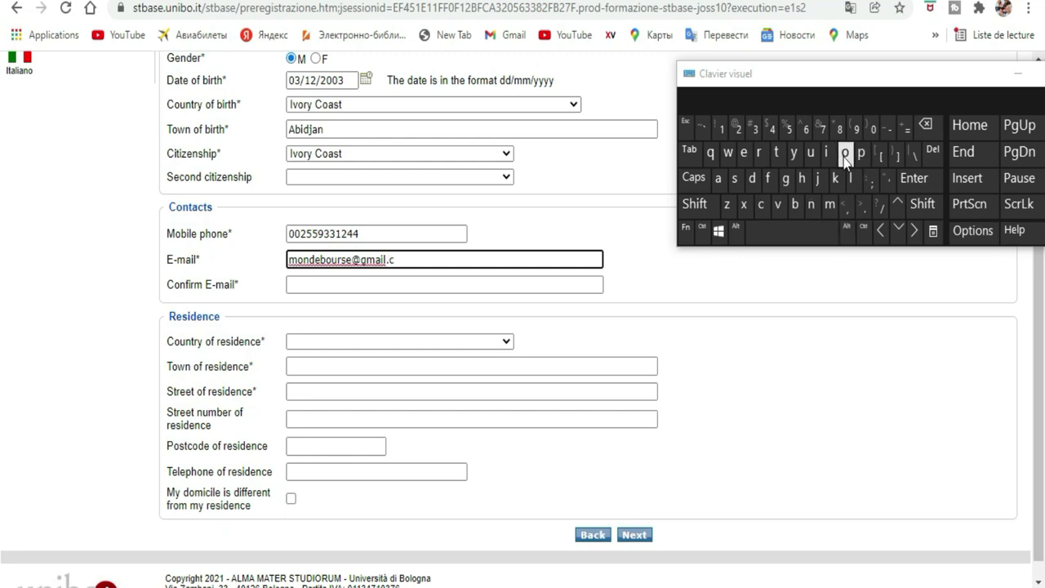
click(844, 154)
click(829, 204)
Step: Repeat the same e-mail address in the e-mail confirmation field
click(460, 283)
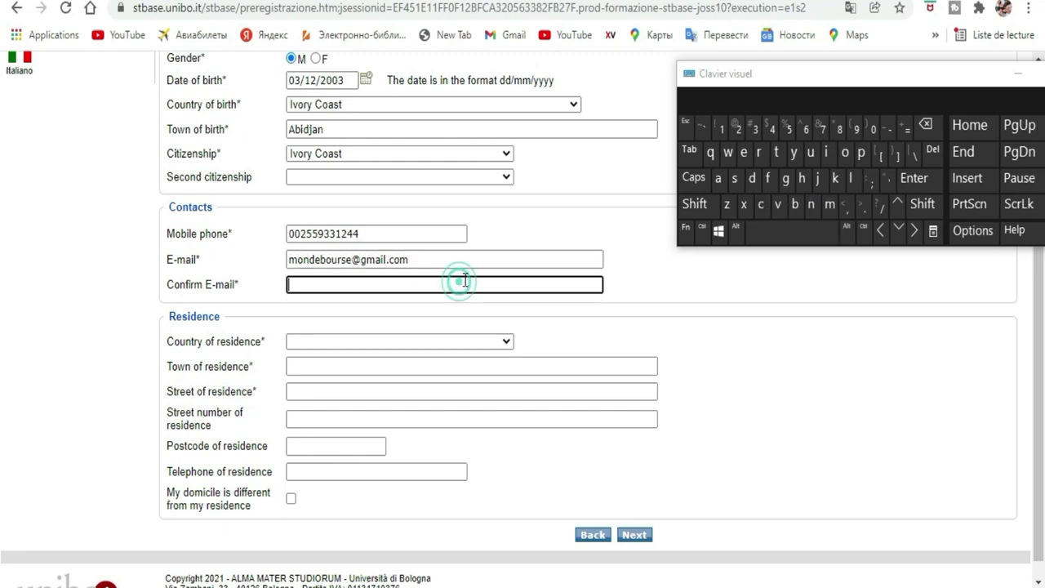
click(830, 204)
click(844, 154)
click(811, 205)
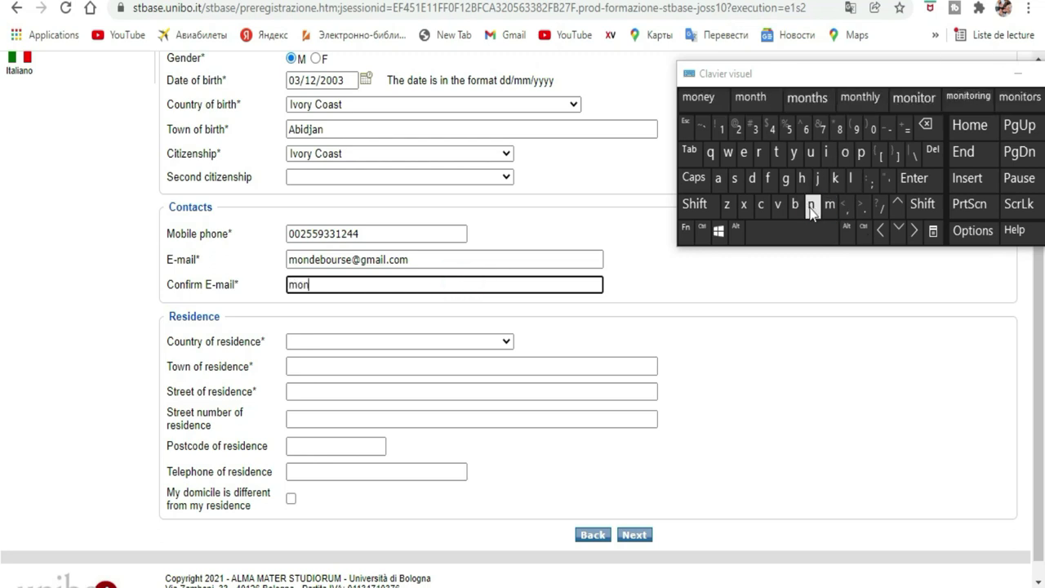
click(752, 178)
click(743, 154)
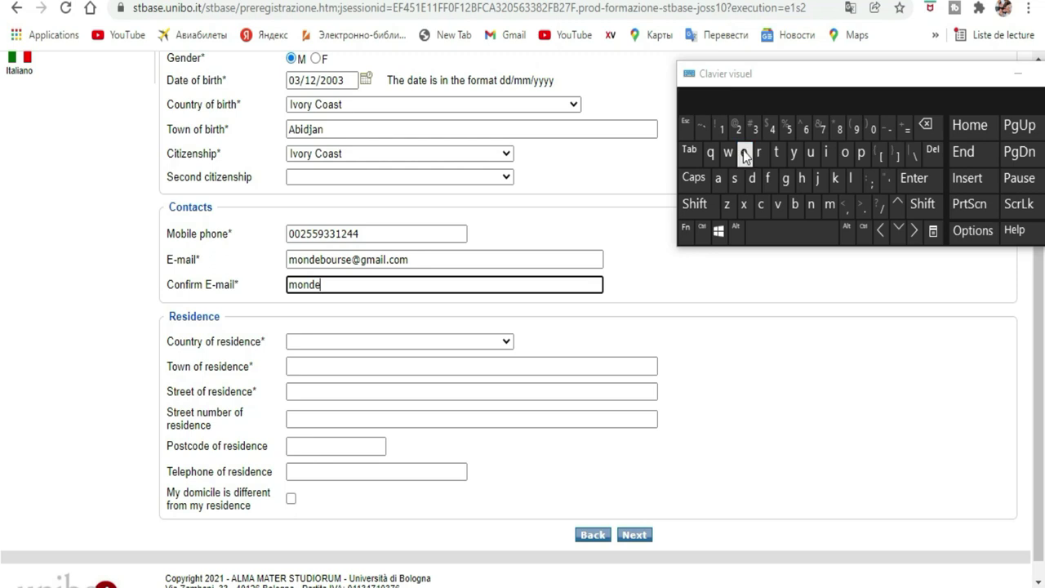
click(795, 204)
click(811, 154)
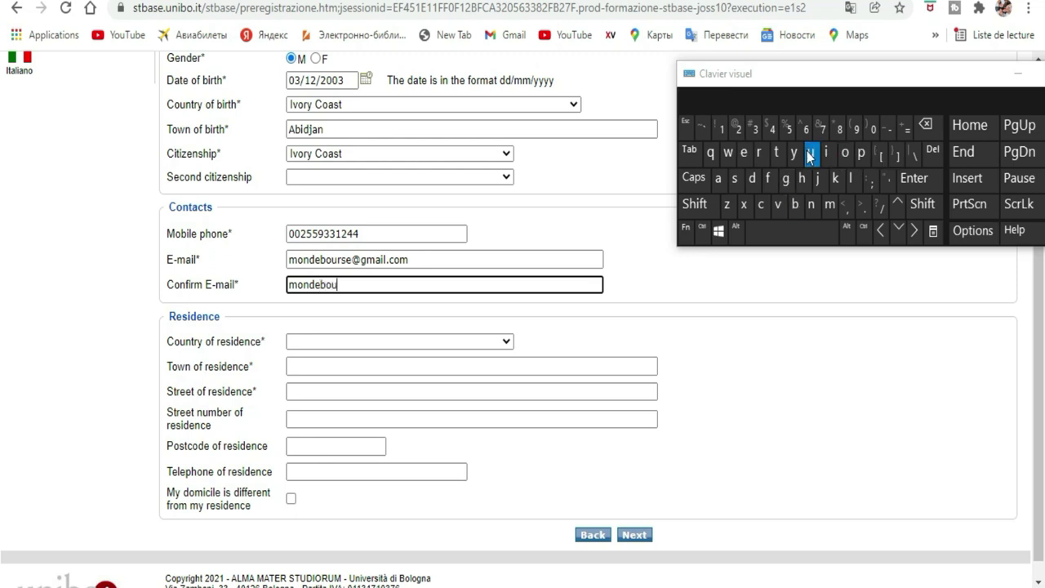
click(745, 154)
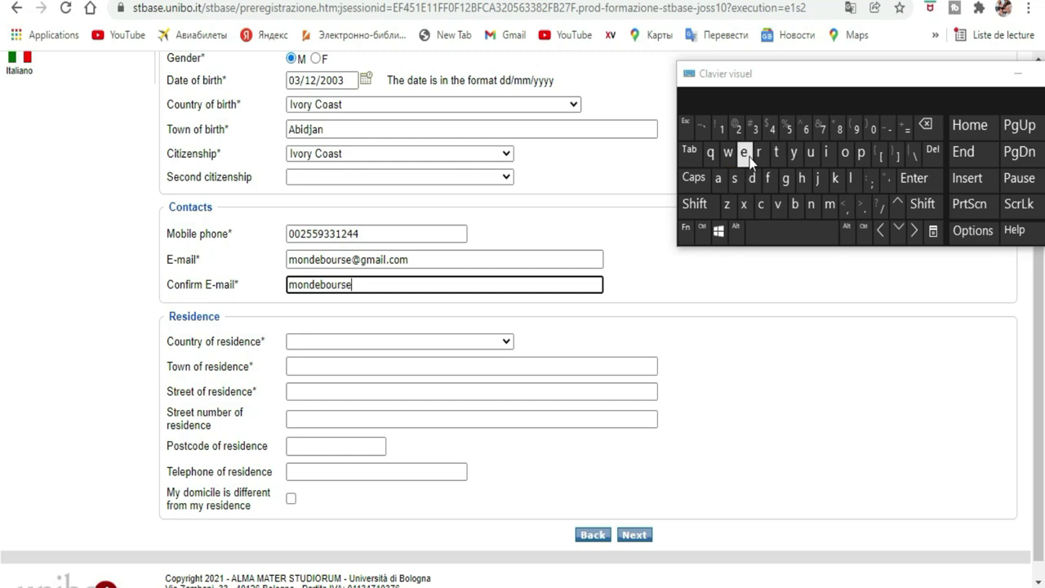
click(694, 204)
click(738, 126)
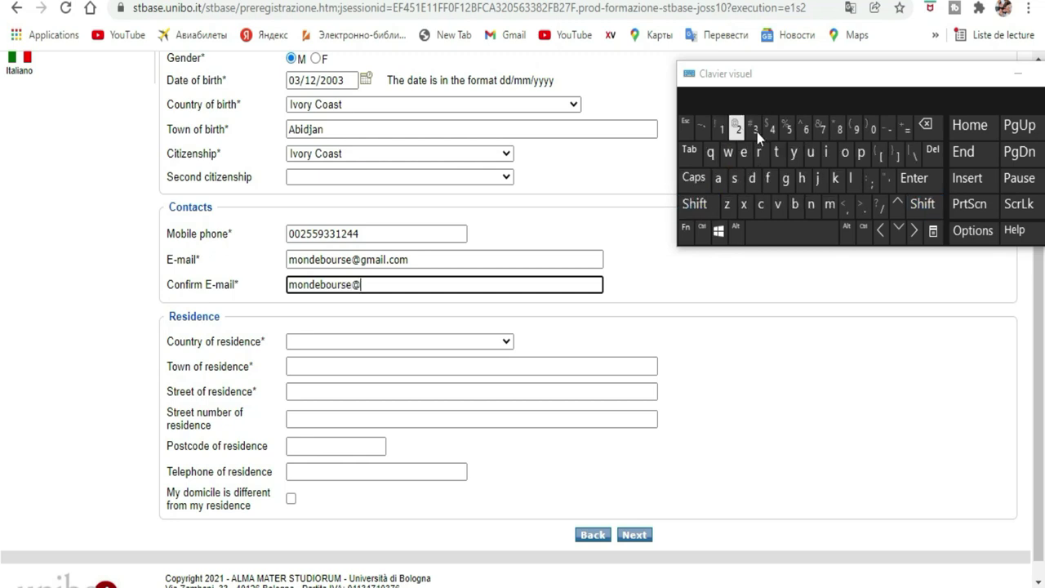
click(785, 178)
click(830, 206)
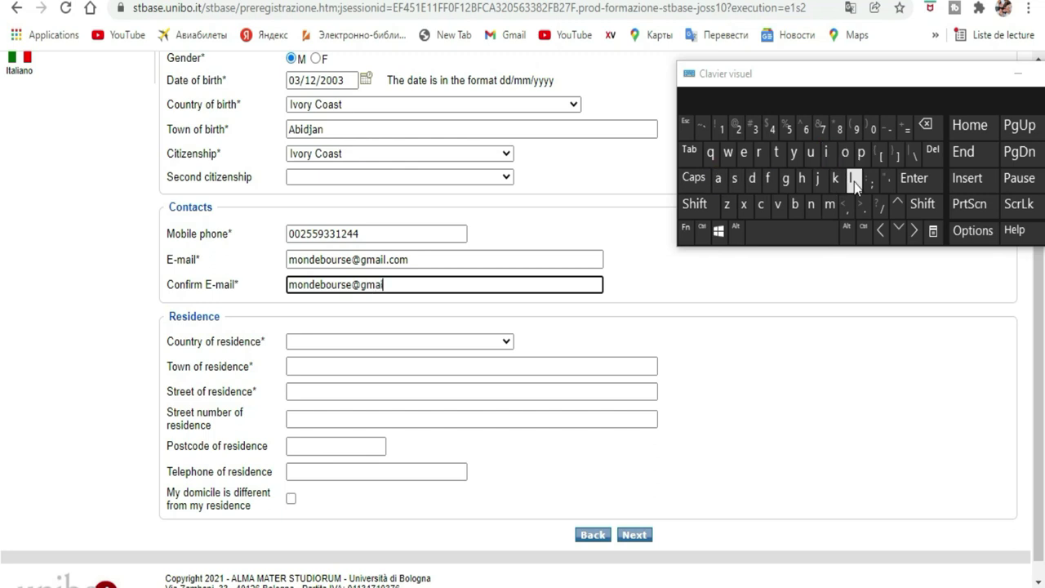
click(865, 211)
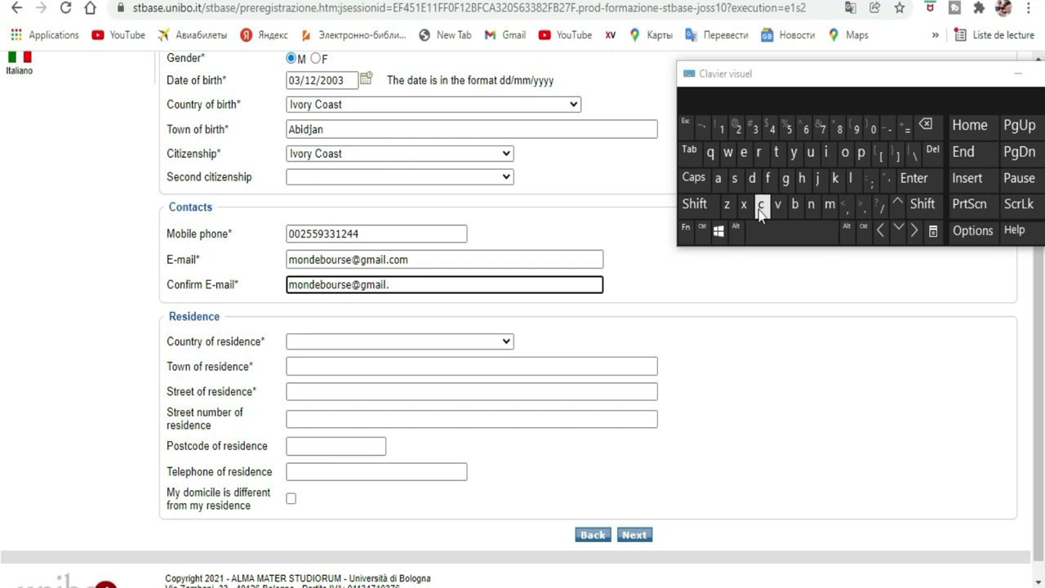
click(851, 158)
click(824, 207)
Step: Set the country of residence to Ivory Coast
click(493, 343)
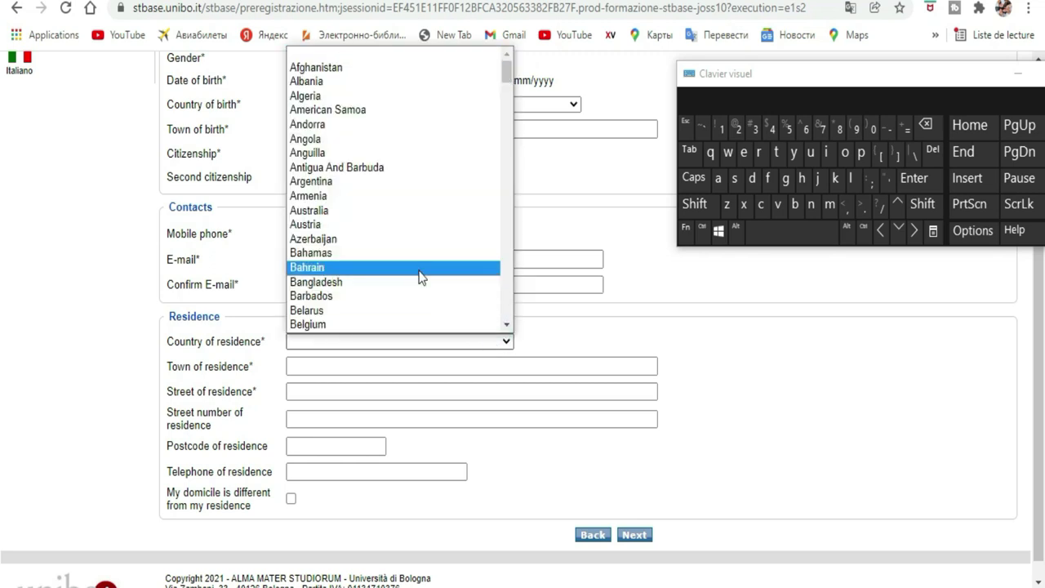
scroll(412, 275, down, 10)
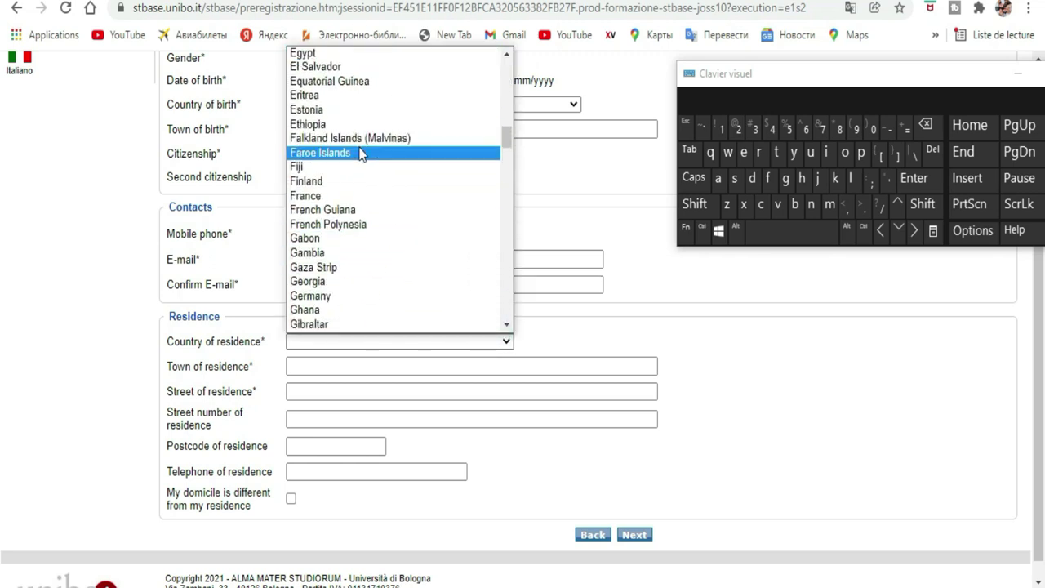
scroll(439, 153, down, 6)
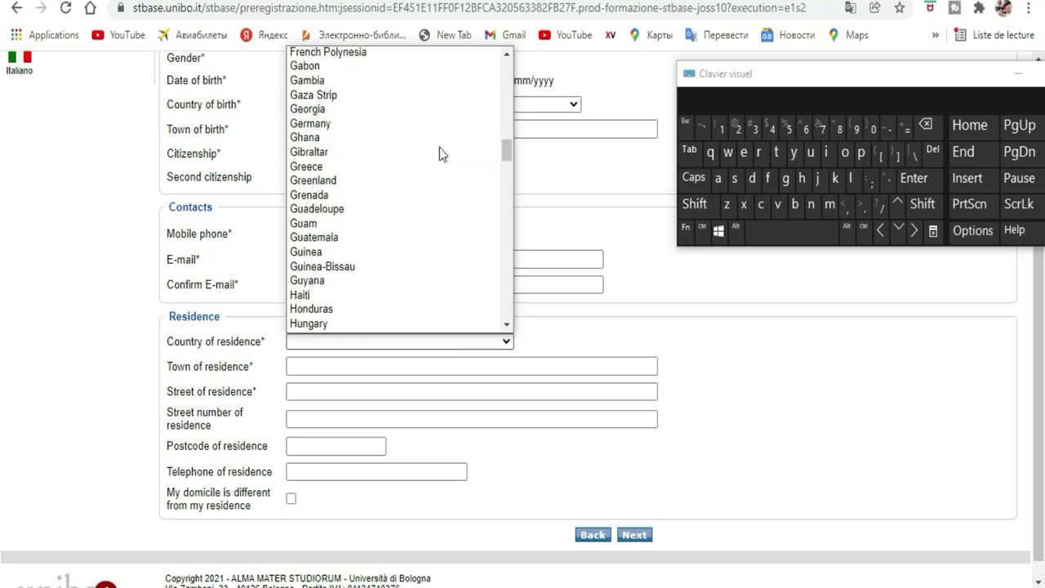
scroll(411, 204, down, 2)
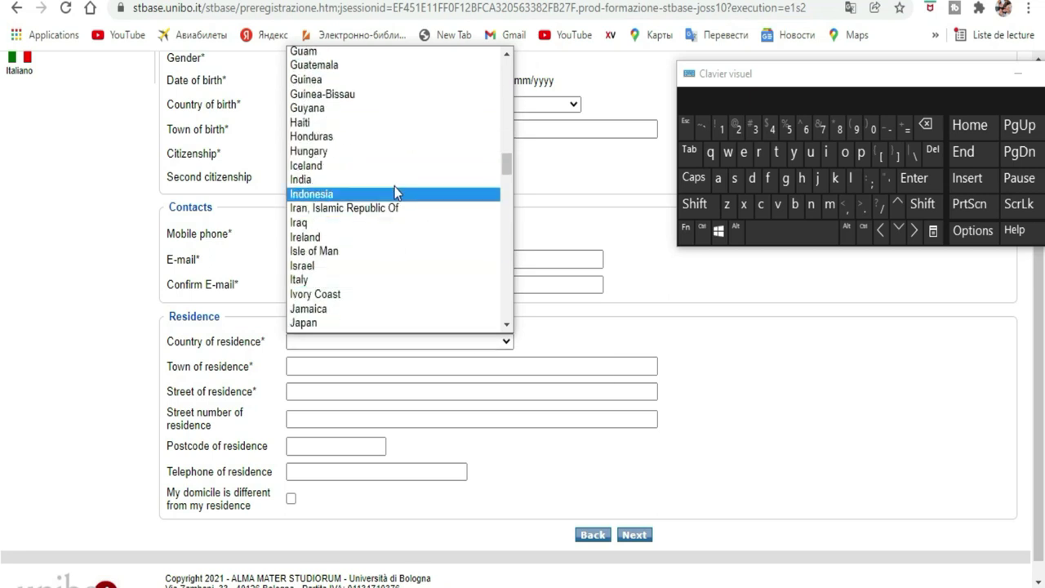
click(378, 302)
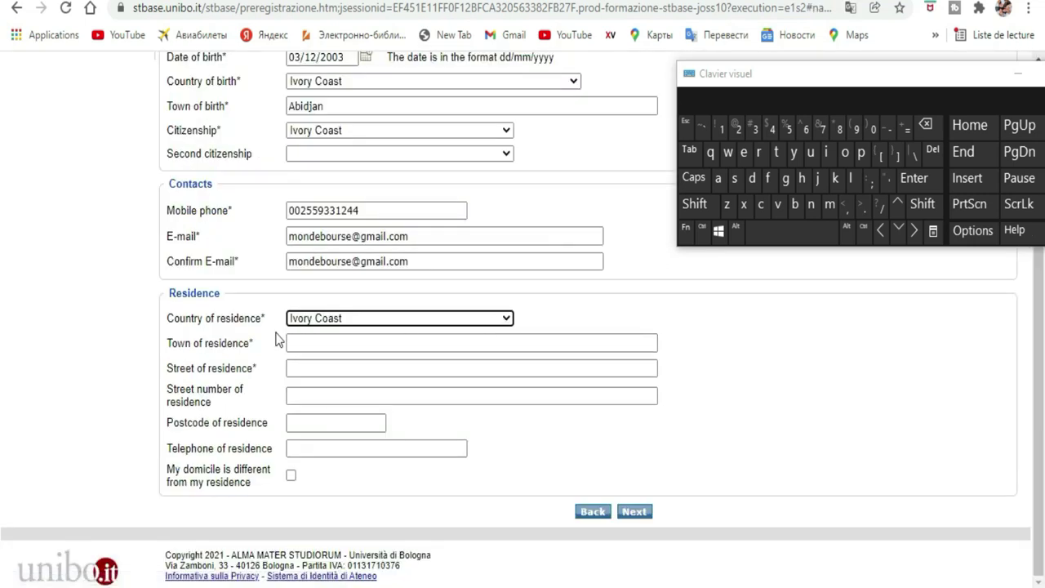
Step: Enter Abidjan as the town of residence and dismiss the address suggestions
click(321, 344)
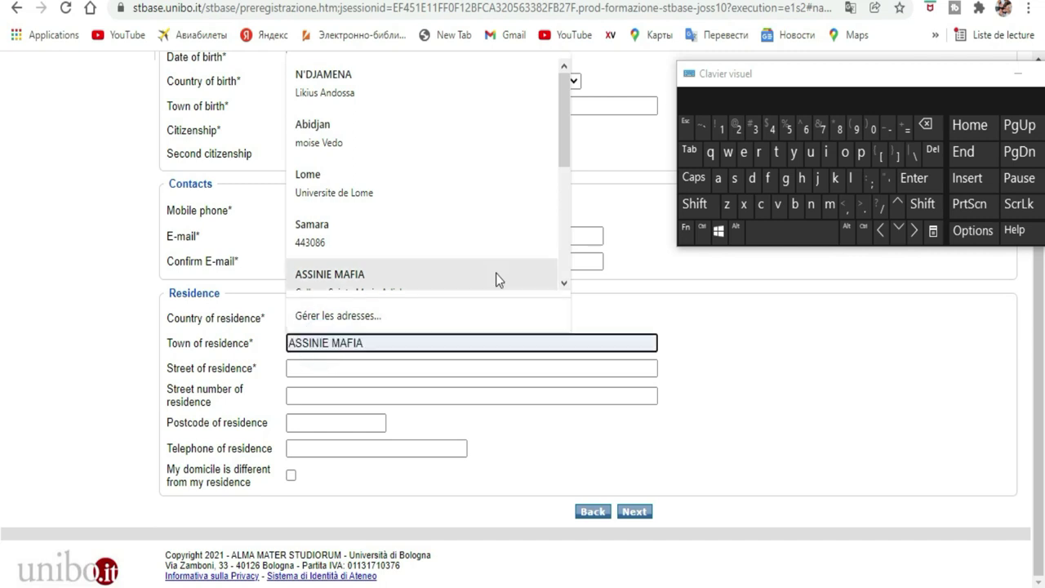
click(694, 204)
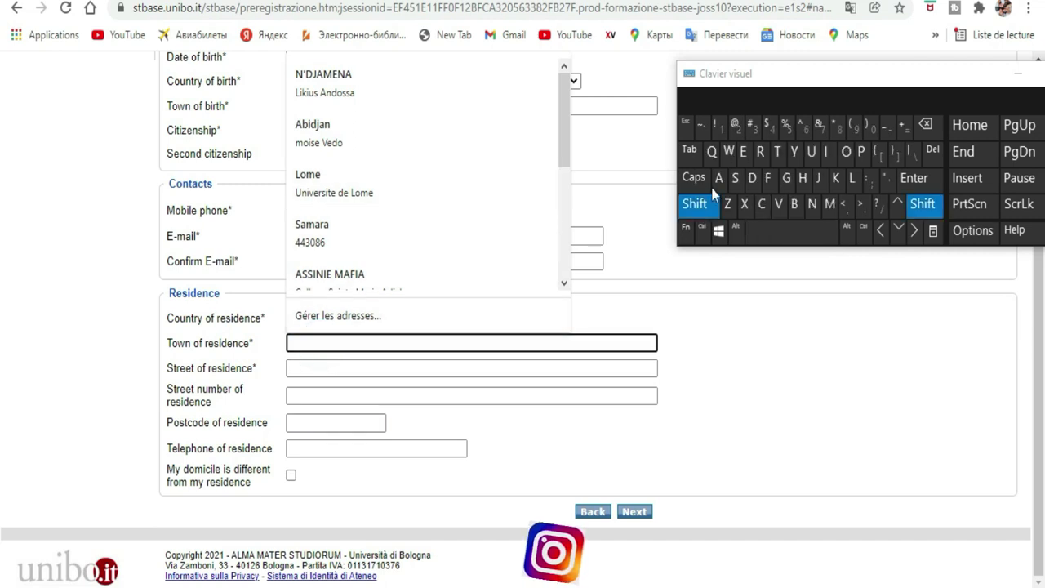
click(718, 178)
click(795, 204)
click(825, 153)
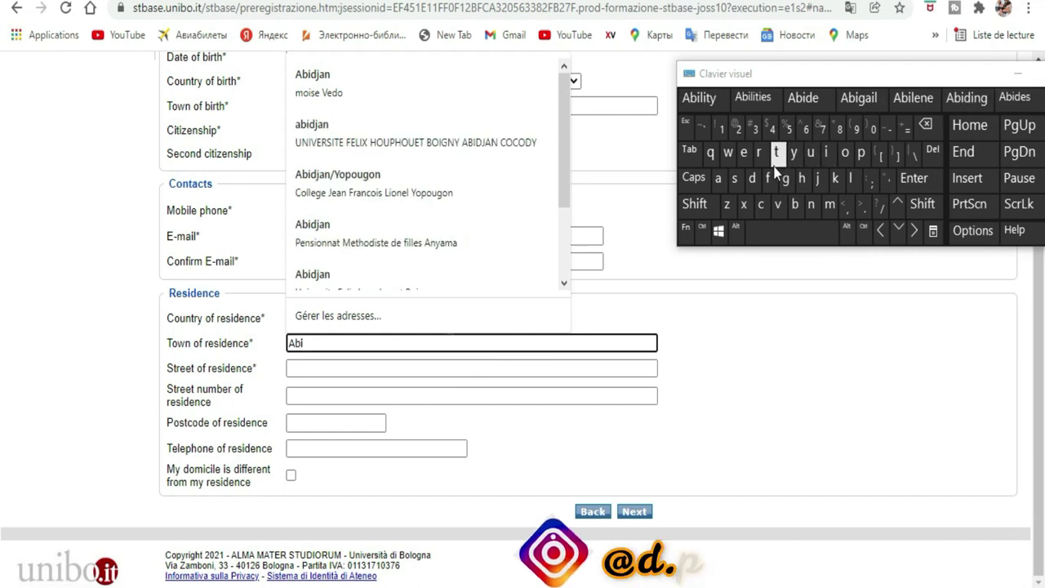
click(752, 178)
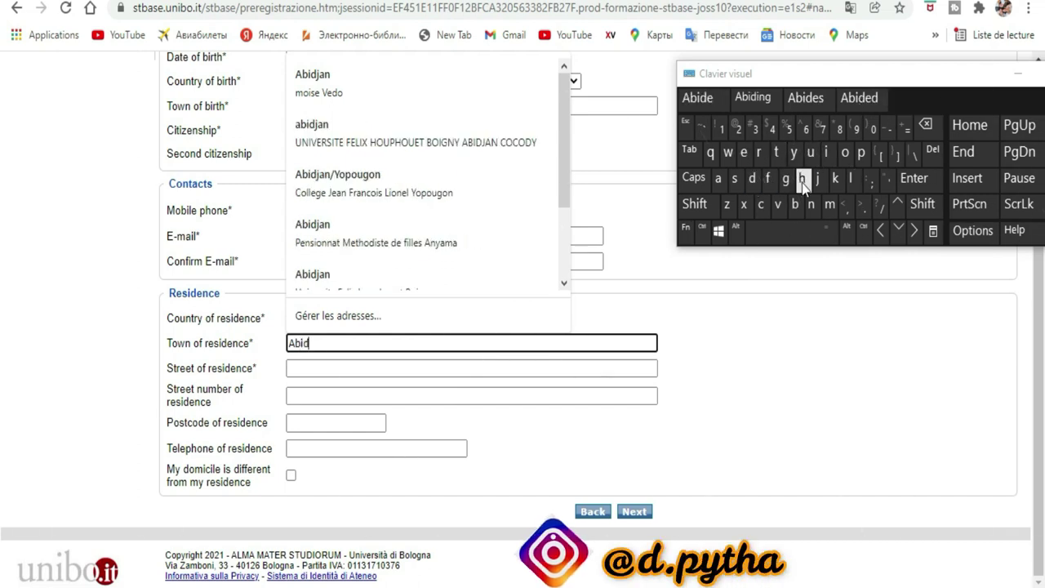
click(817, 178)
click(718, 177)
click(811, 204)
click(674, 389)
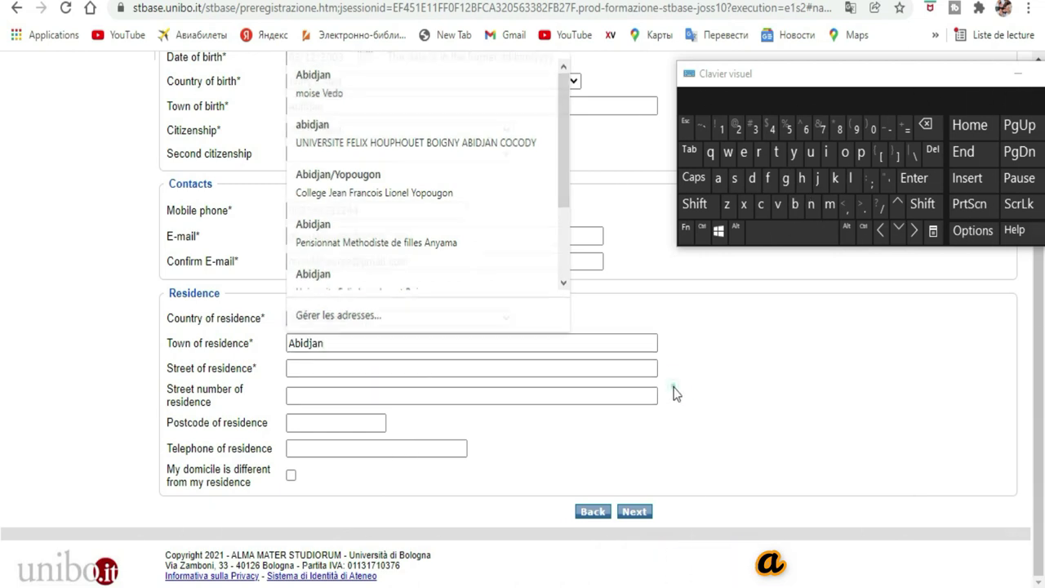
Step: Enter the applicant's street of residence, replacing the mistyped first letter
click(329, 369)
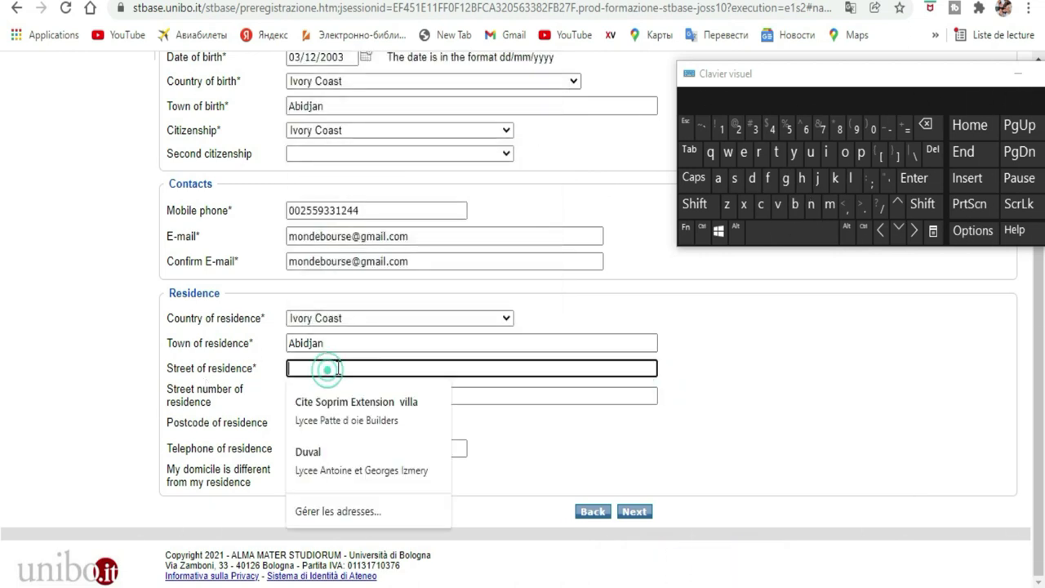
click(734, 178)
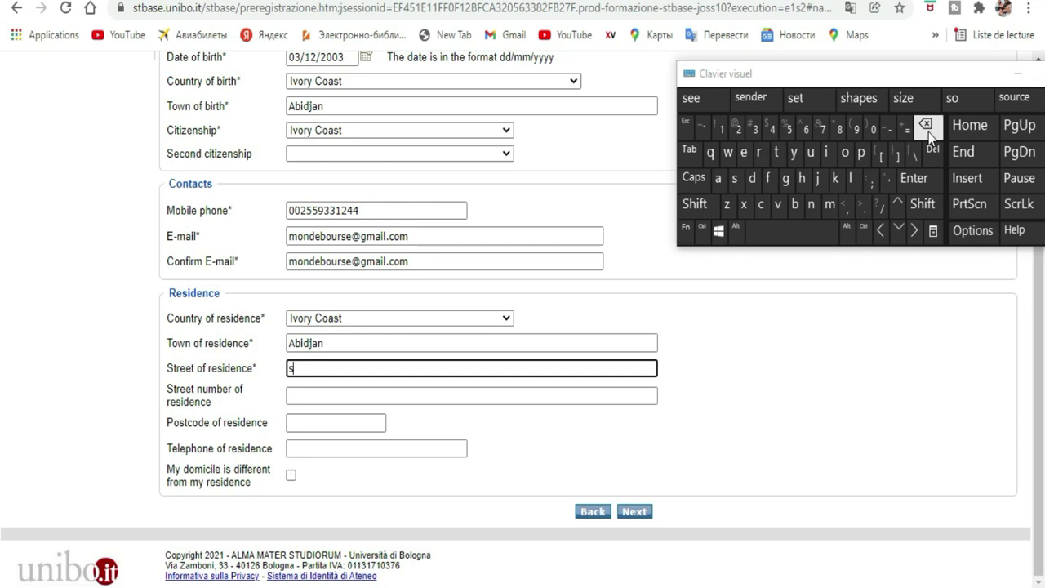
click(925, 125)
click(694, 204)
click(718, 178)
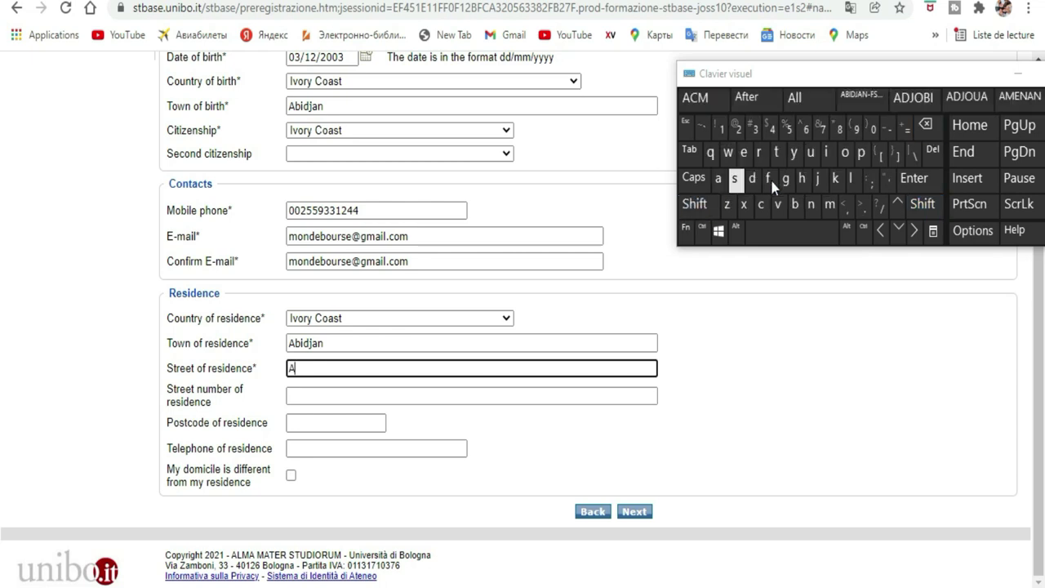
click(795, 204)
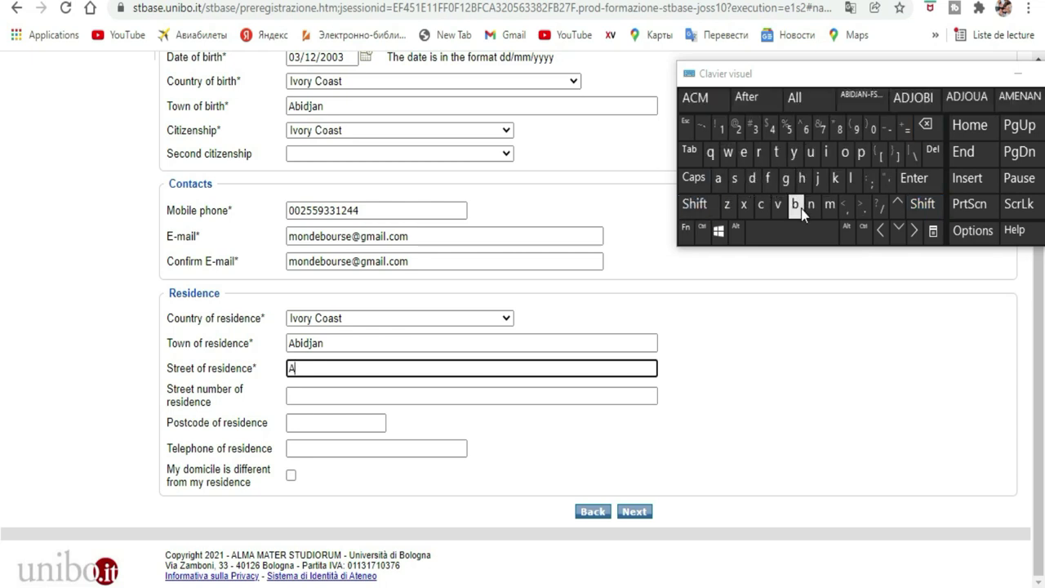
click(832, 162)
click(752, 178)
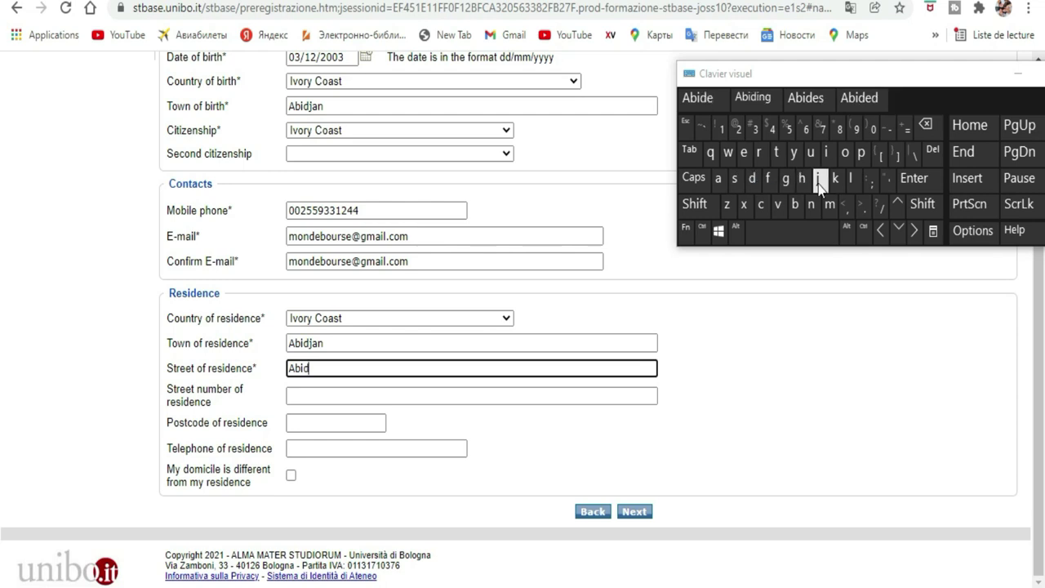
click(818, 178)
click(718, 178)
click(811, 204)
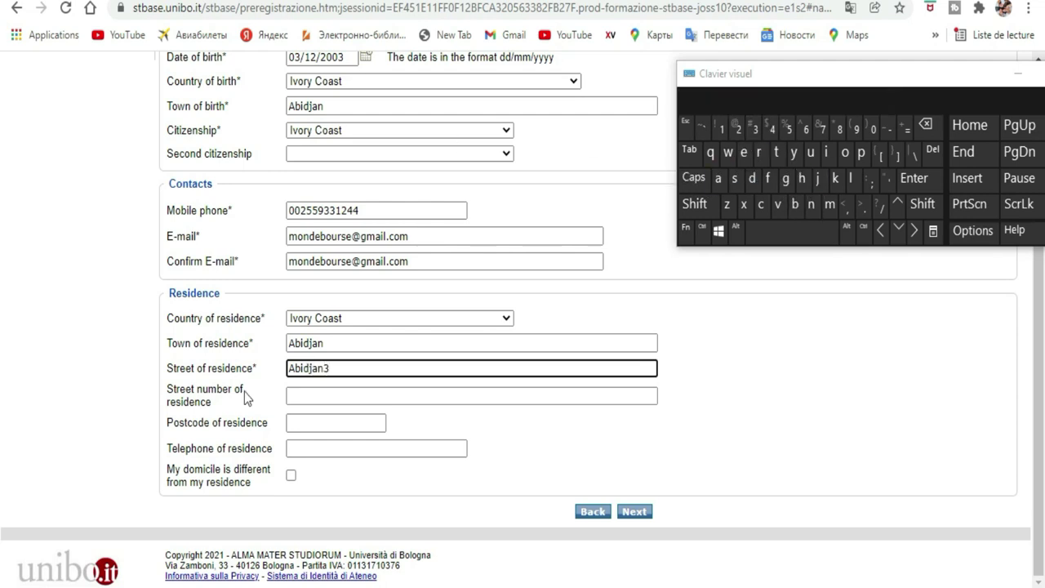
Step: Enter the applicant's street number in the residence details
click(312, 396)
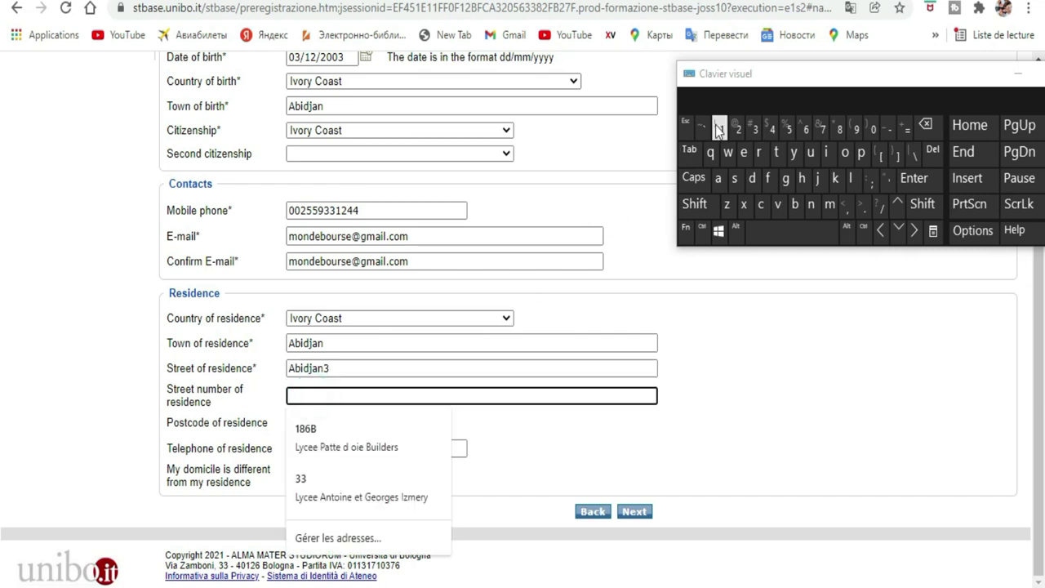
click(717, 178)
click(718, 178)
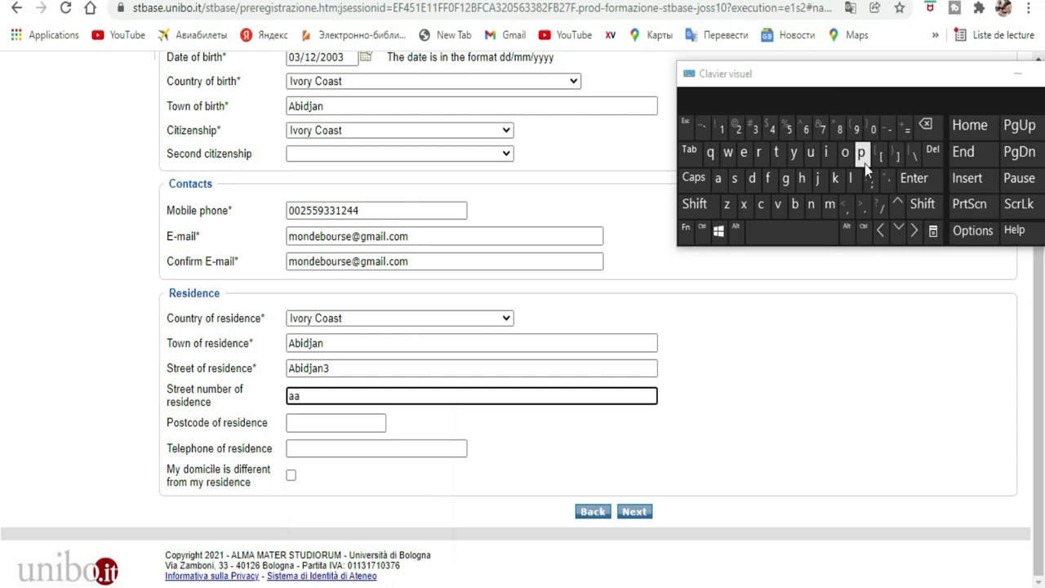
click(864, 159)
click(773, 128)
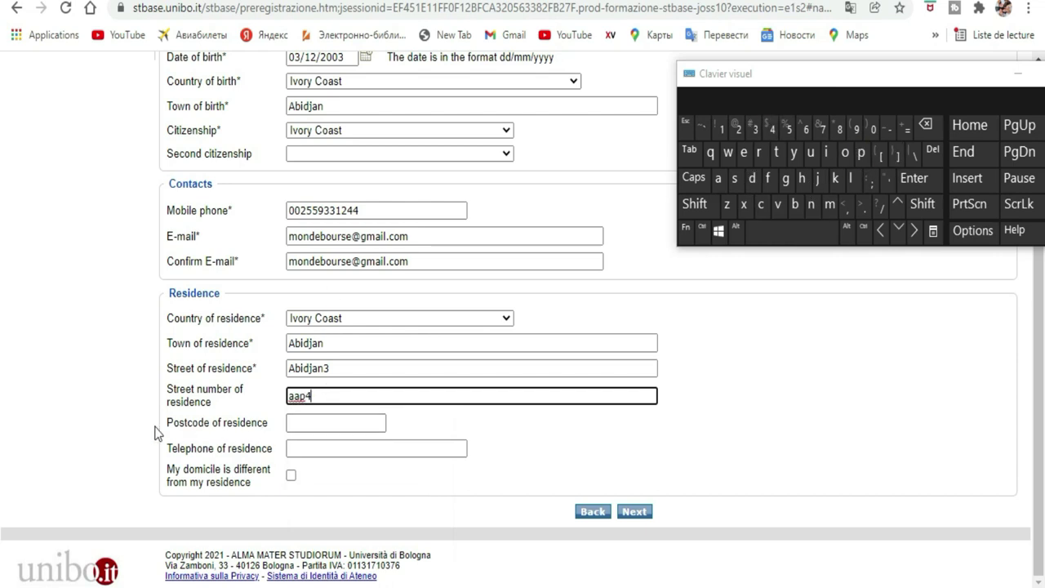
Step: Enter the four-digit postcode of residence
click(347, 423)
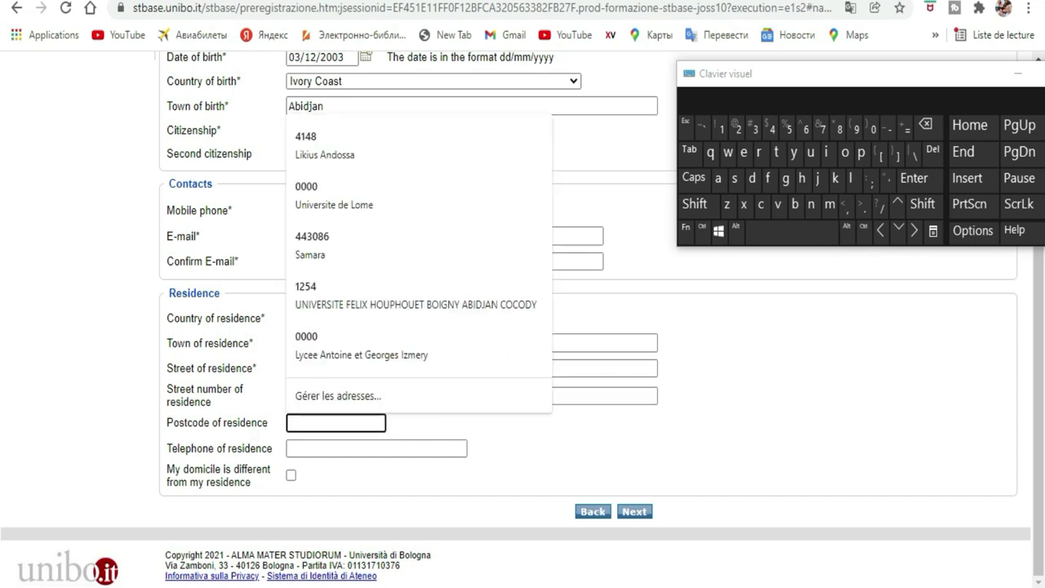
click(721, 128)
click(839, 128)
click(805, 128)
click(760, 133)
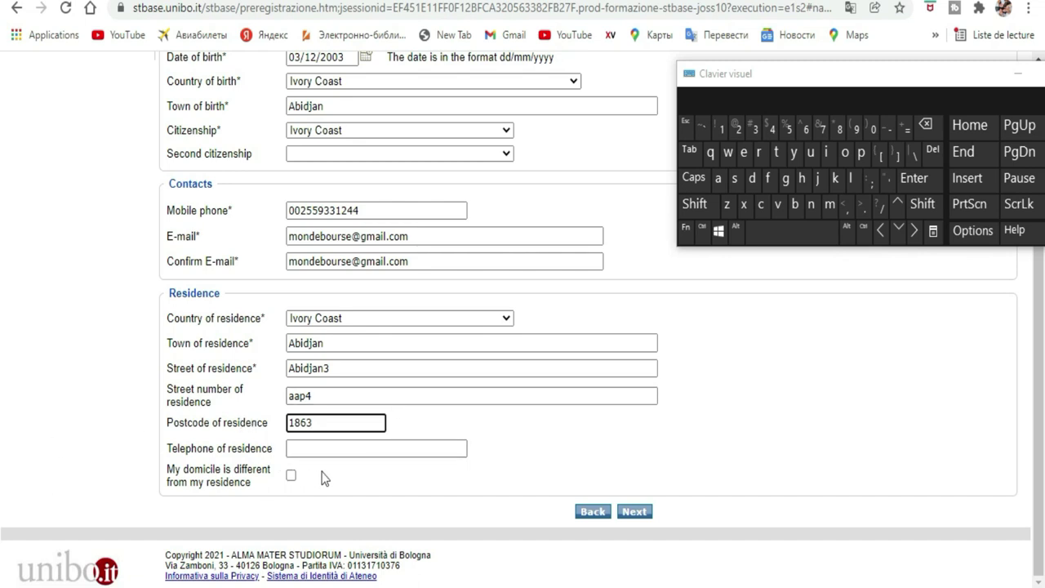
Step: Try to submit the personal data form with a residence telephone number entered without an international prefix
click(338, 447)
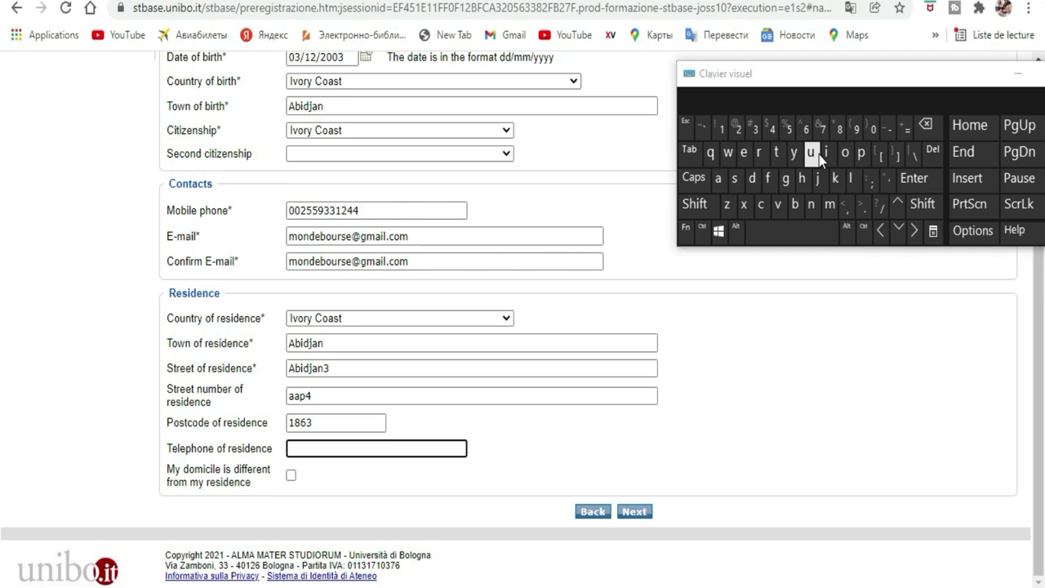
text(1)
click(736, 133)
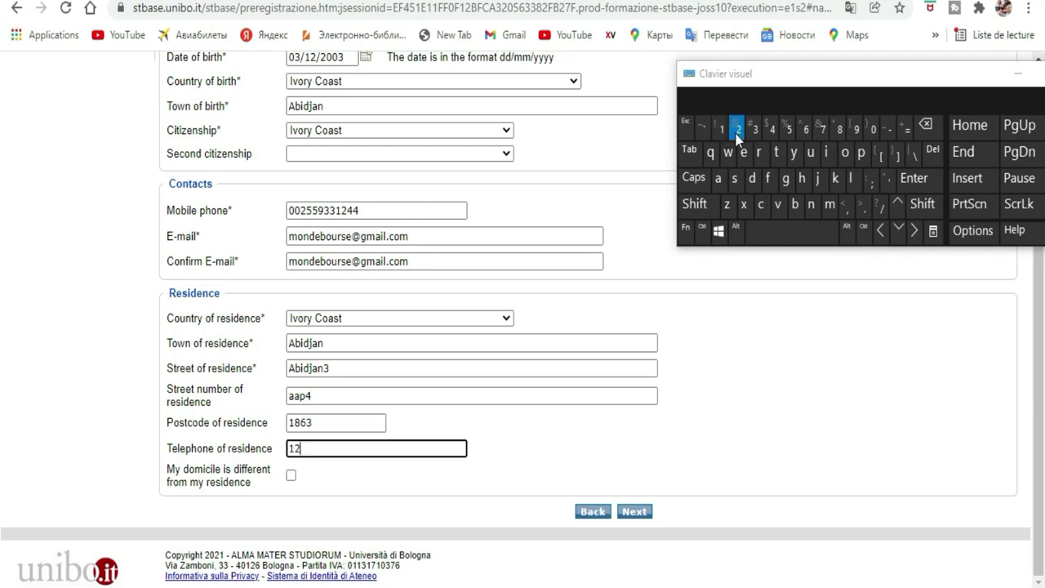
click(760, 129)
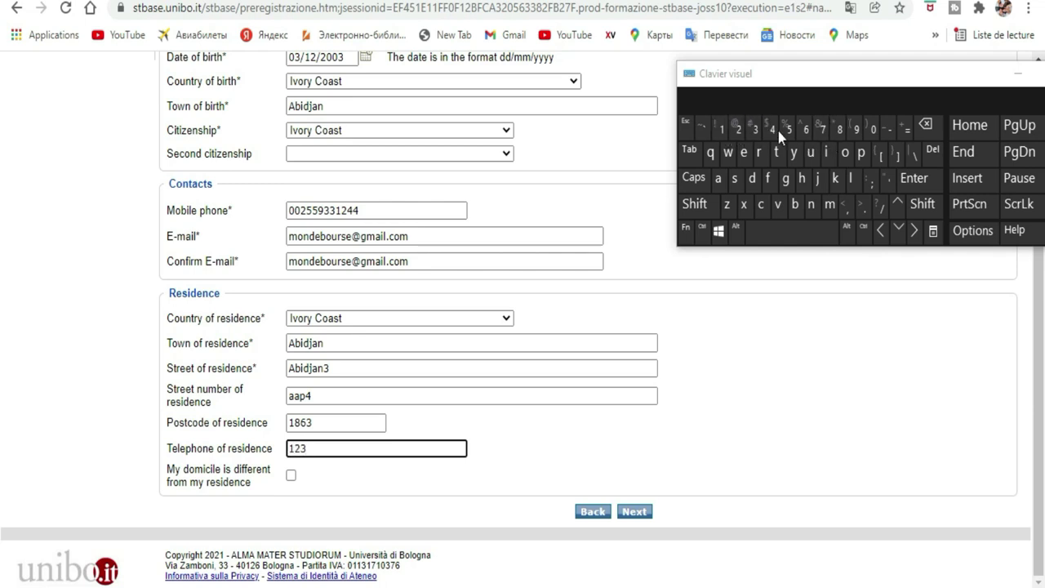
click(789, 130)
click(807, 132)
click(843, 133)
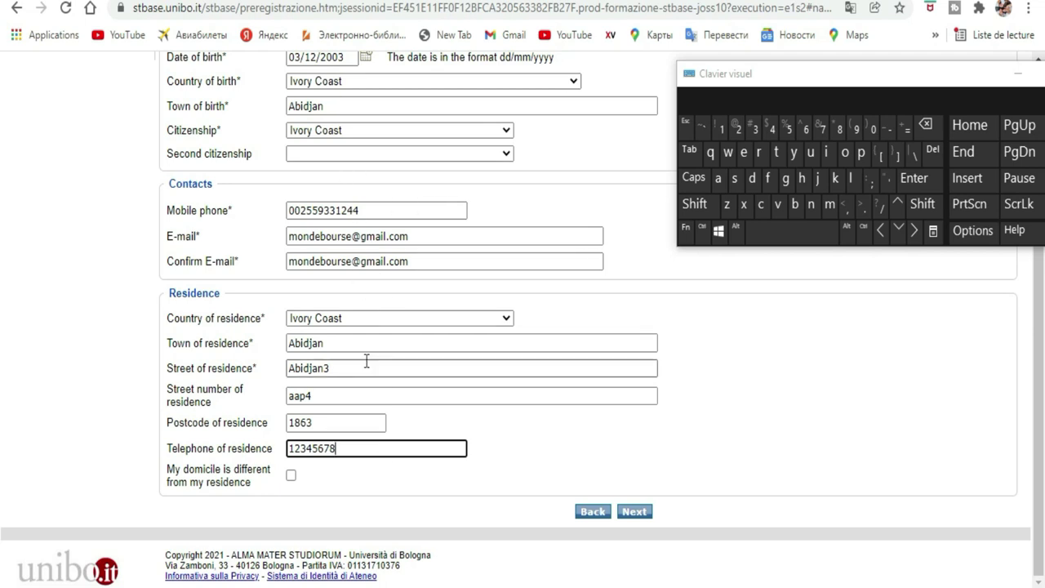
scroll(515, 263, up, 4)
scroll(512, 268, down, 4)
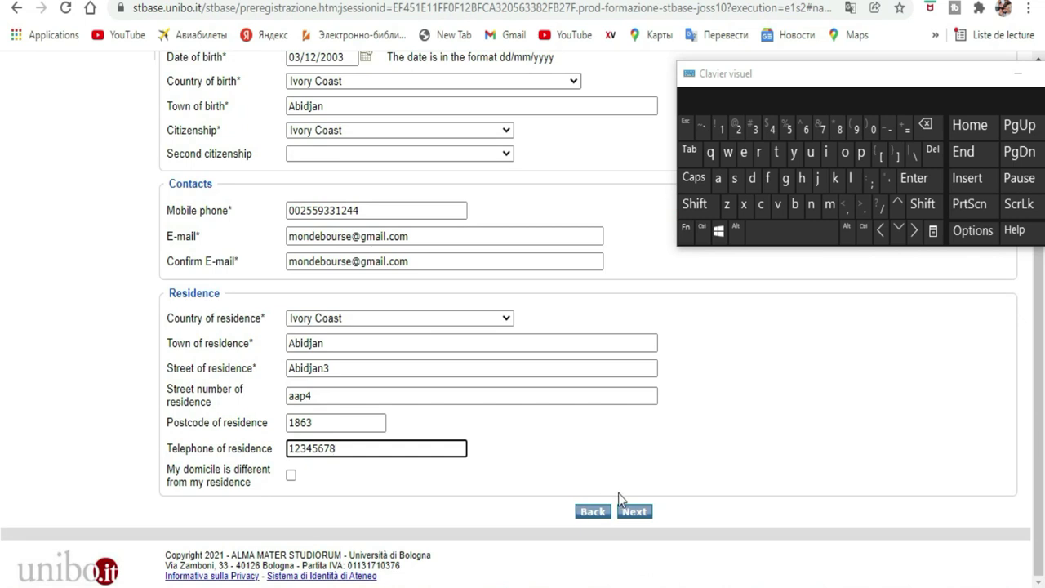
click(635, 513)
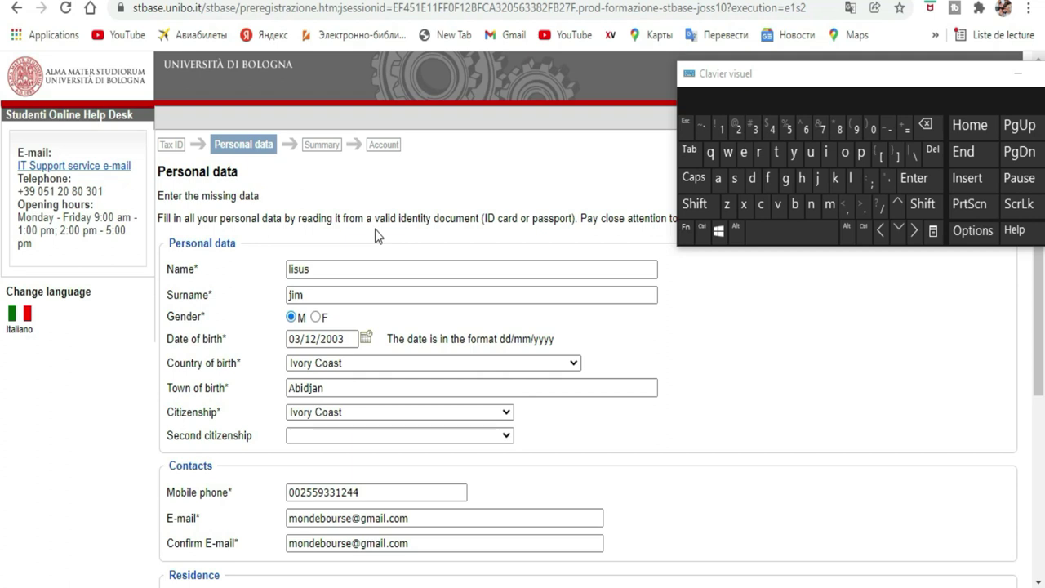
Step: Clear the optional telephone of residence field and submit the personal data form again
scroll(376, 236, down, 4)
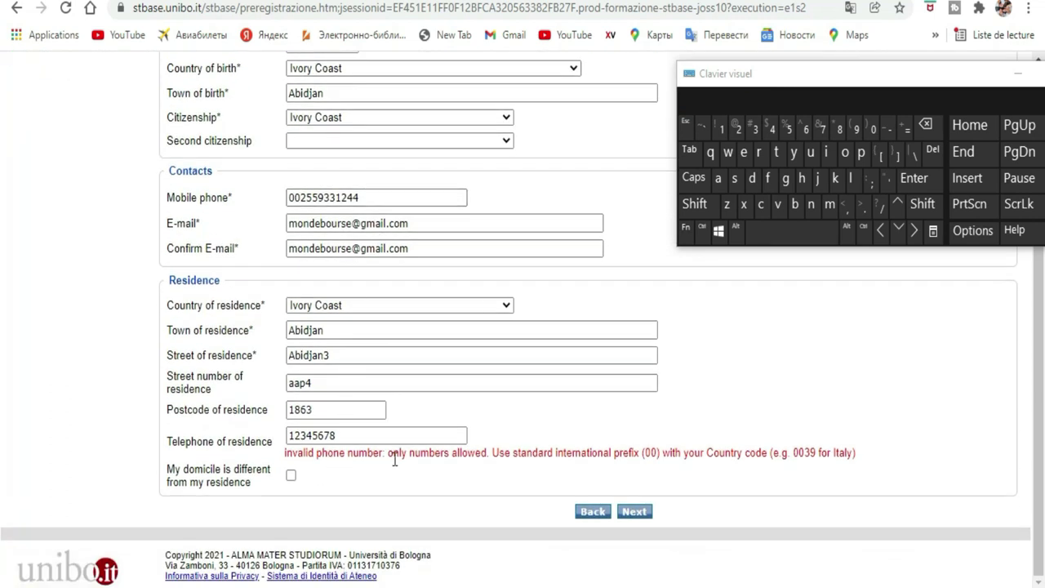
double_click(344, 434)
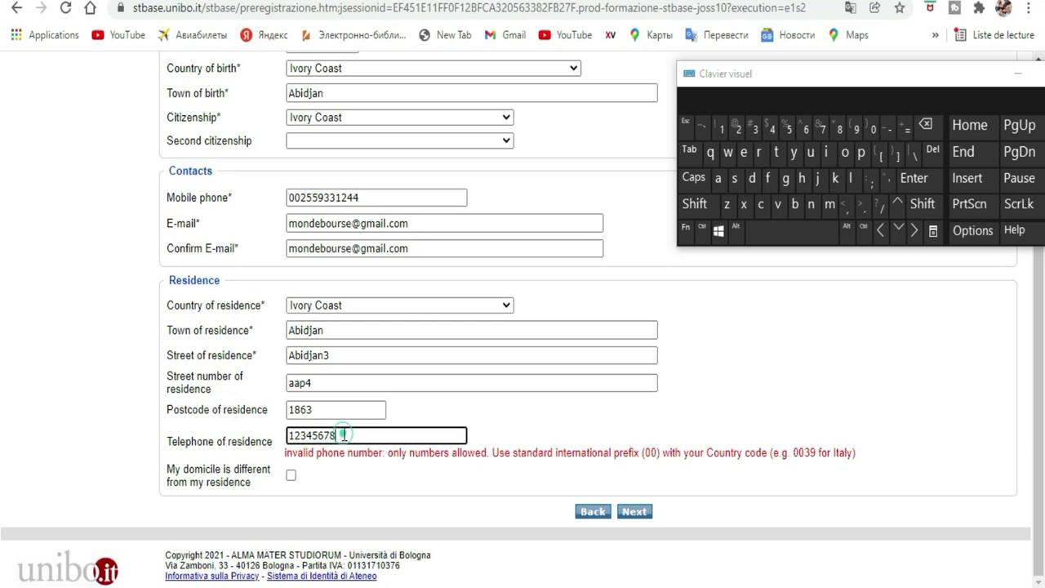
click(926, 124)
click(633, 512)
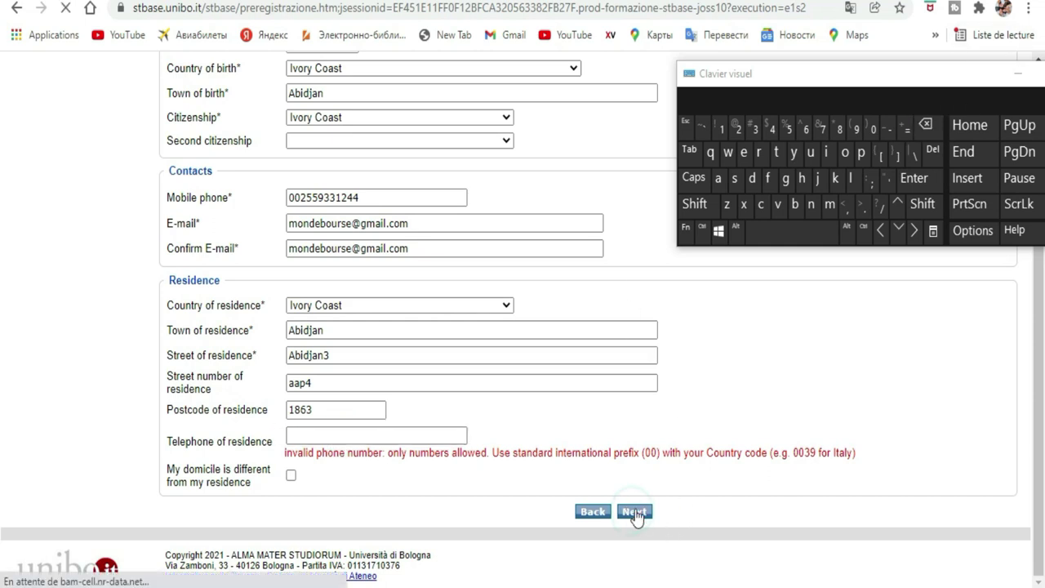
Step: Enter the check code from the image below the registration summary, dismissing the web notification, and submit the summary
scroll(509, 297, down, 2)
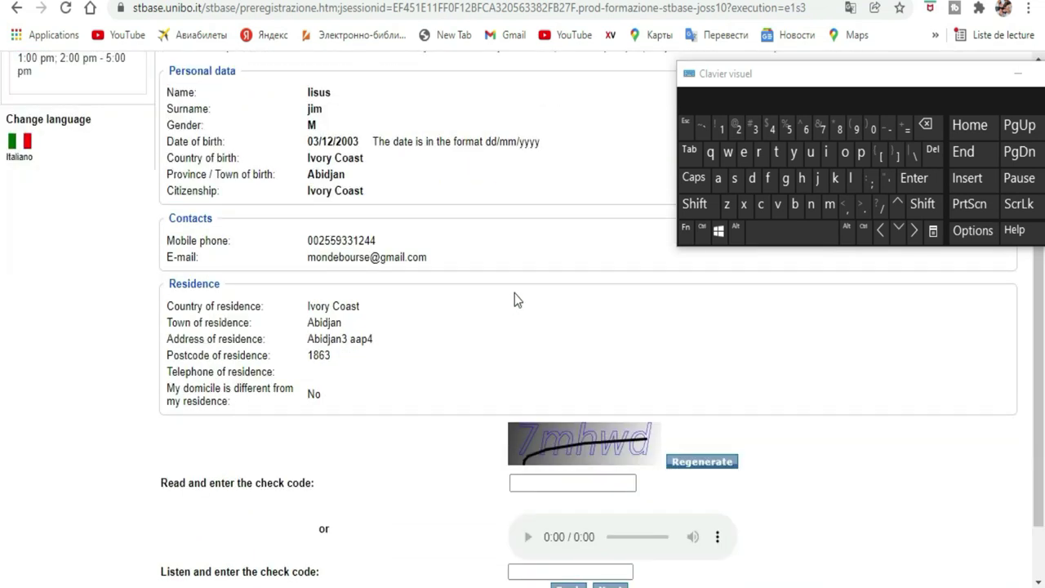
scroll(515, 300, down, 1)
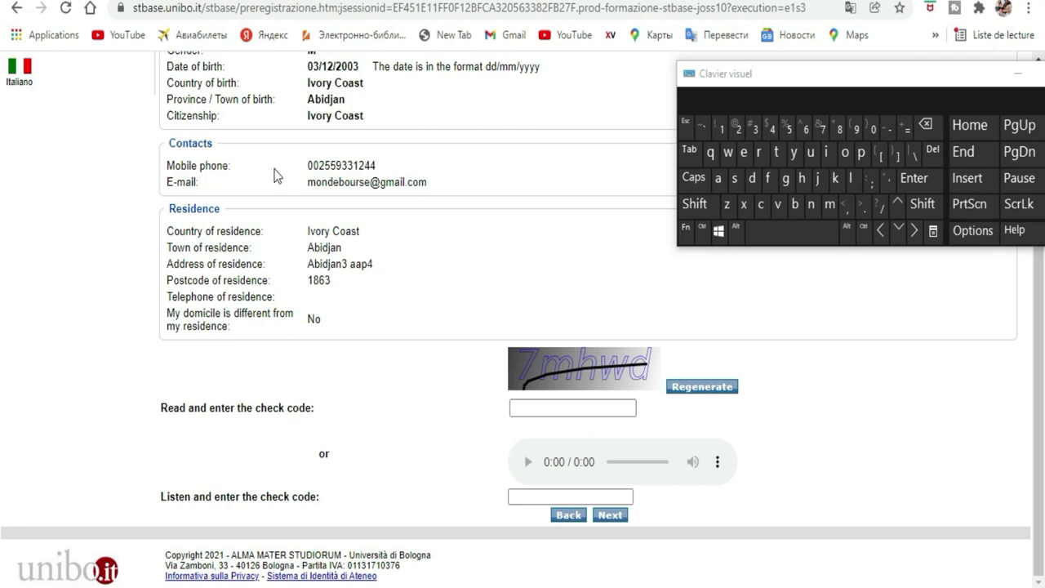
key(Caps_Lock)
click(593, 408)
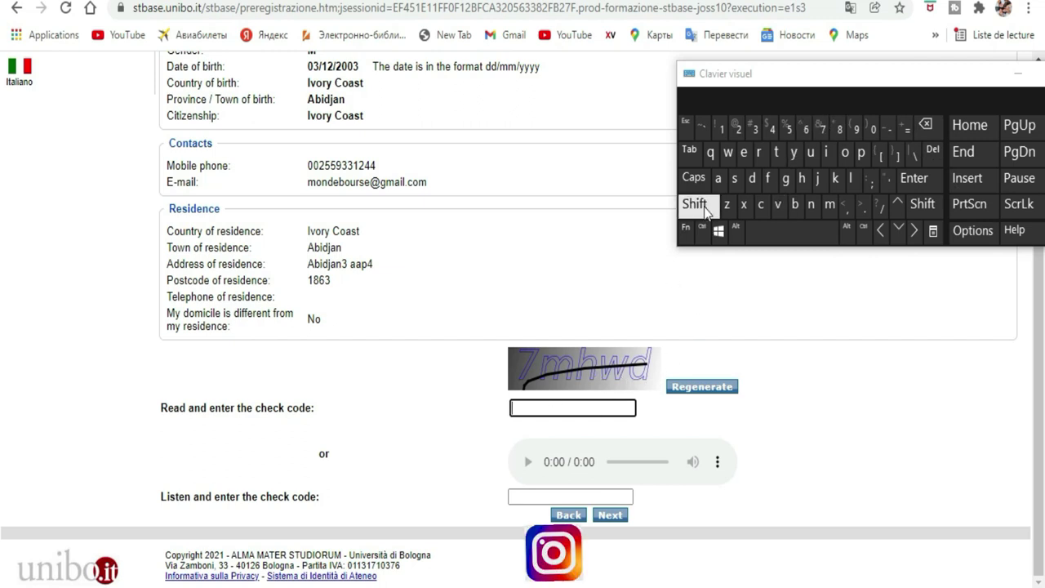
click(823, 129)
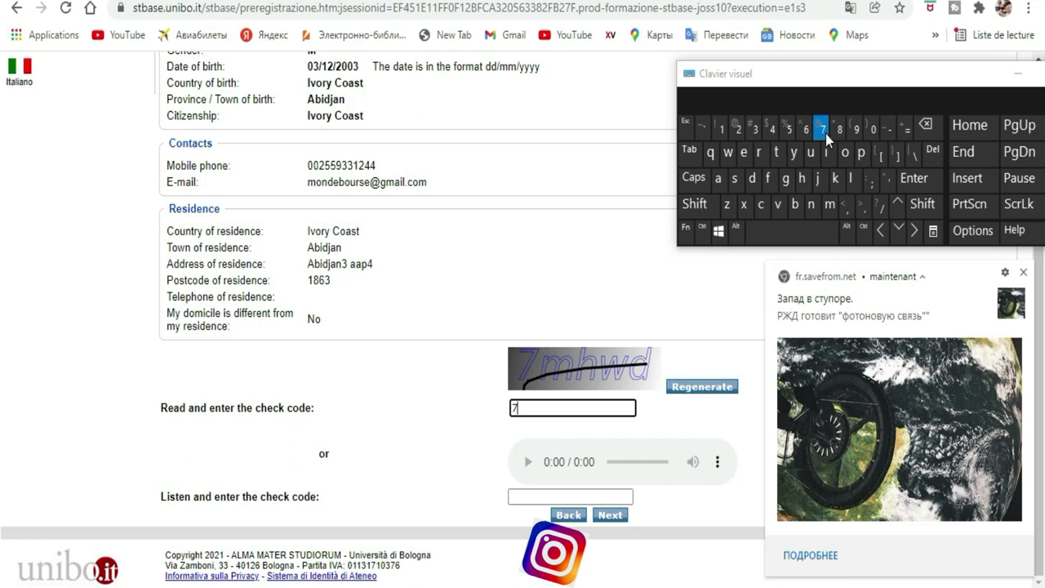
click(1023, 275)
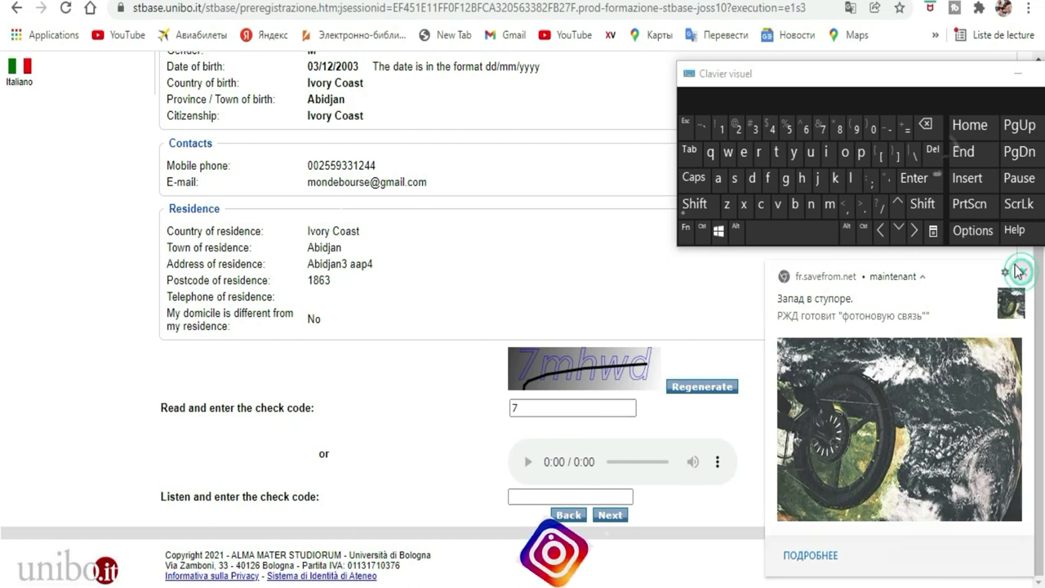
click(829, 204)
click(799, 178)
click(737, 155)
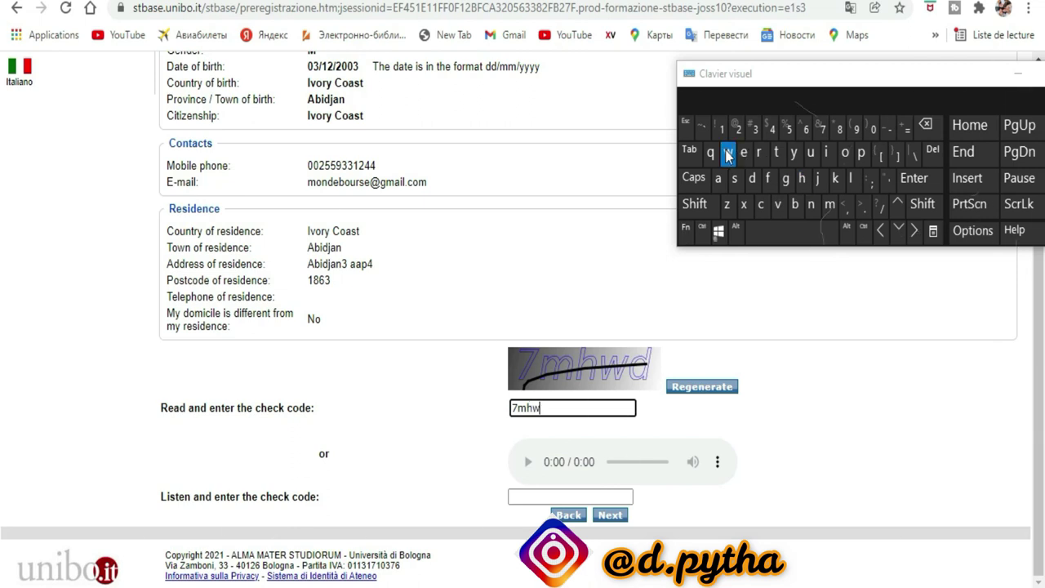
click(751, 180)
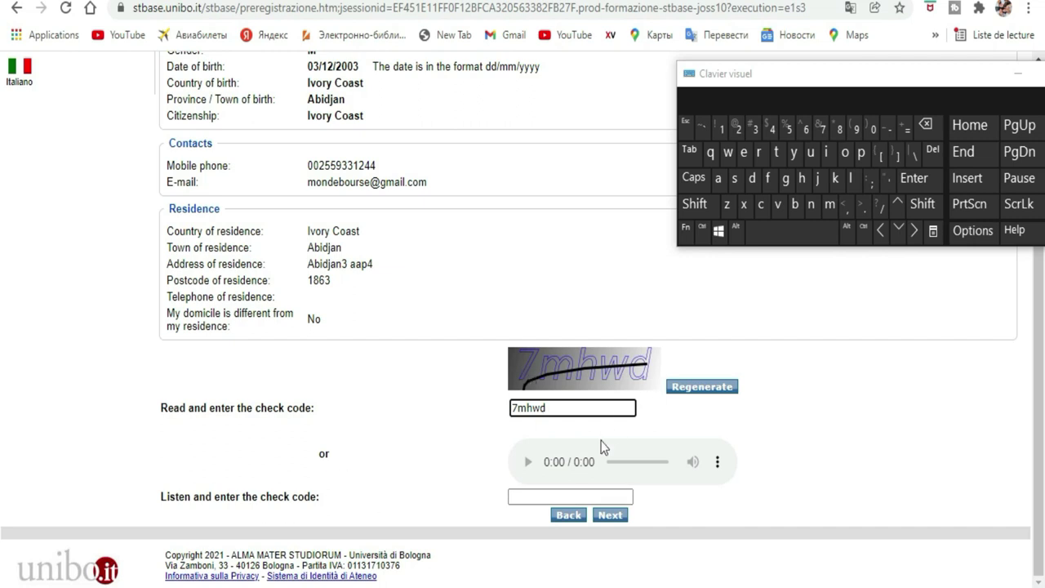
click(610, 515)
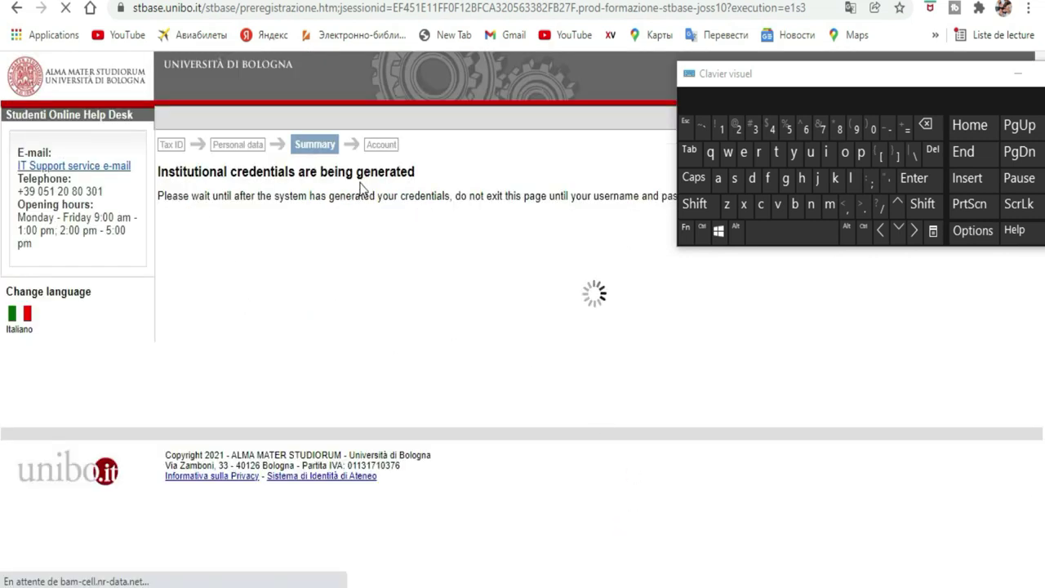
Step: Move the on-screen keyboard clear of the page and copy the generated institutional username and password
drag(828, 74, 795, 328)
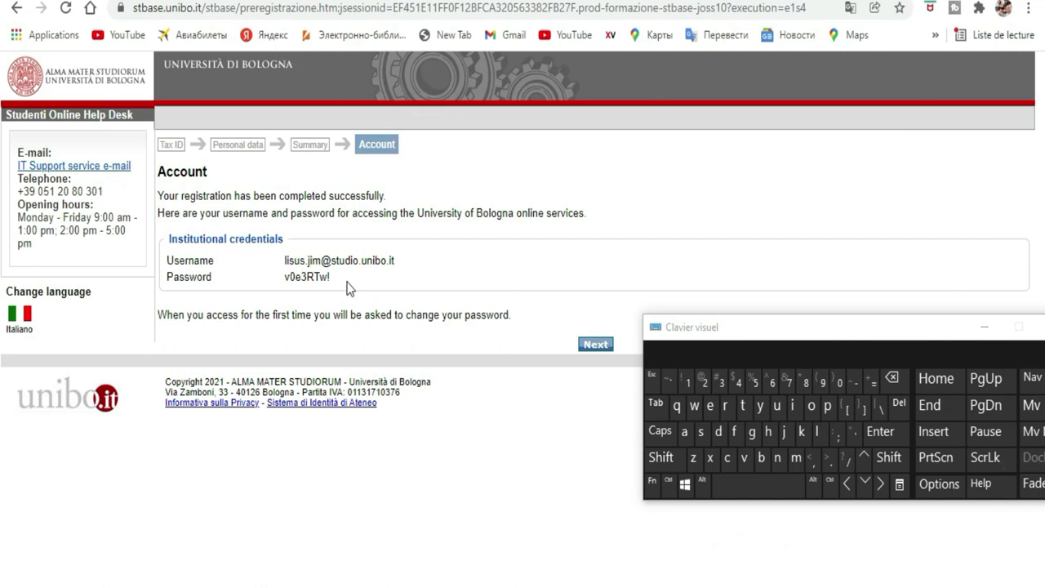
drag(163, 261, 339, 286)
key(super+c)
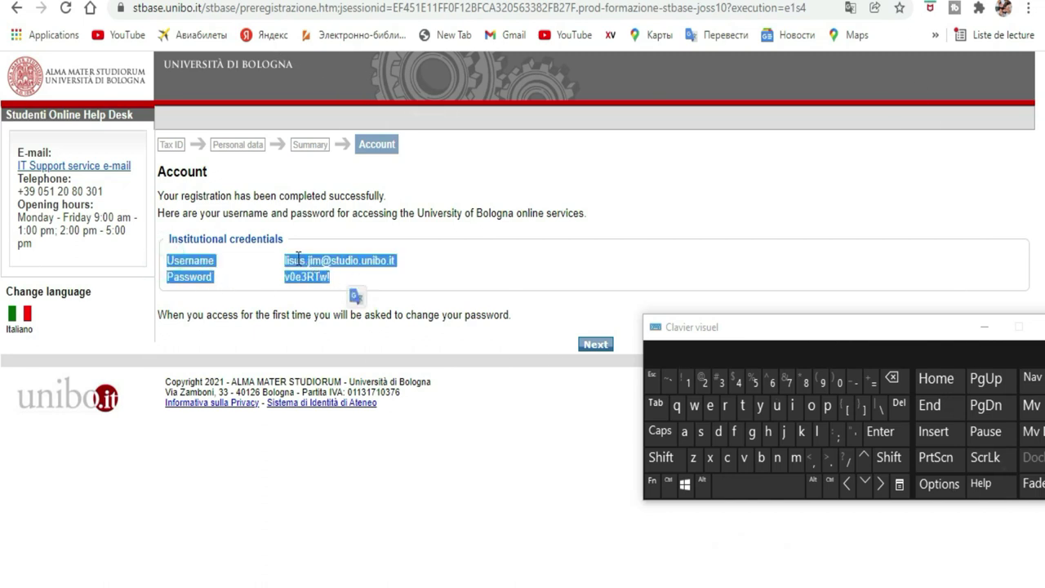
right_click(299, 261)
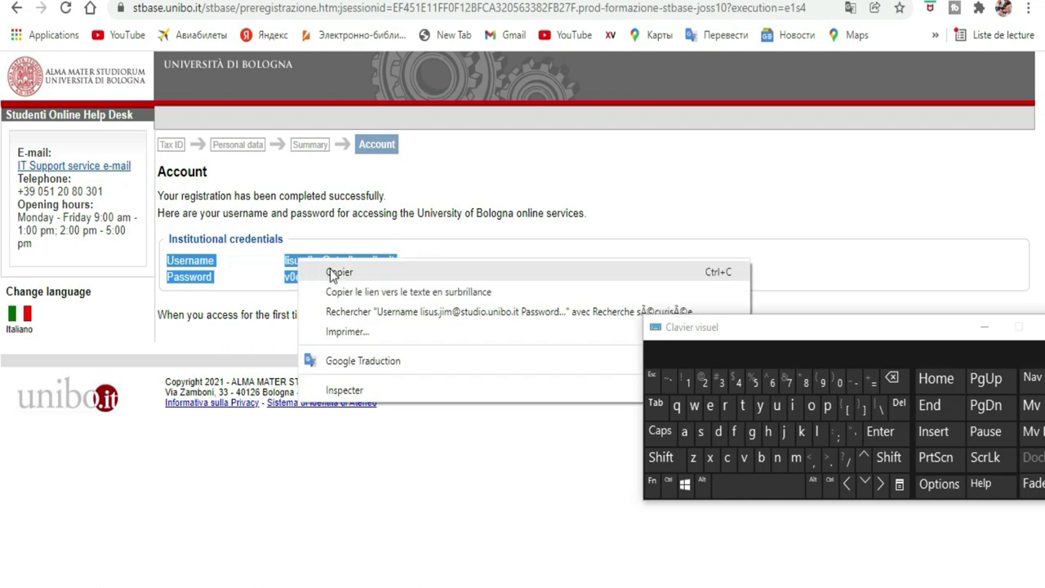
click(330, 271)
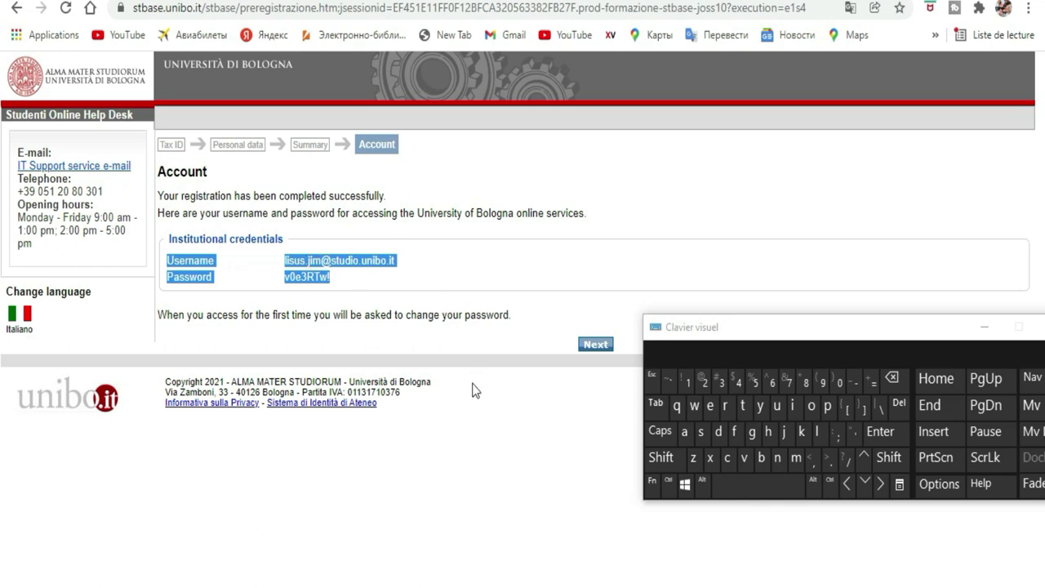
Step: Switch to Notepad++ and create a new blank text file for the copied credentials
key(Caps_Lock)
key(super+d)
double_click(115, 449)
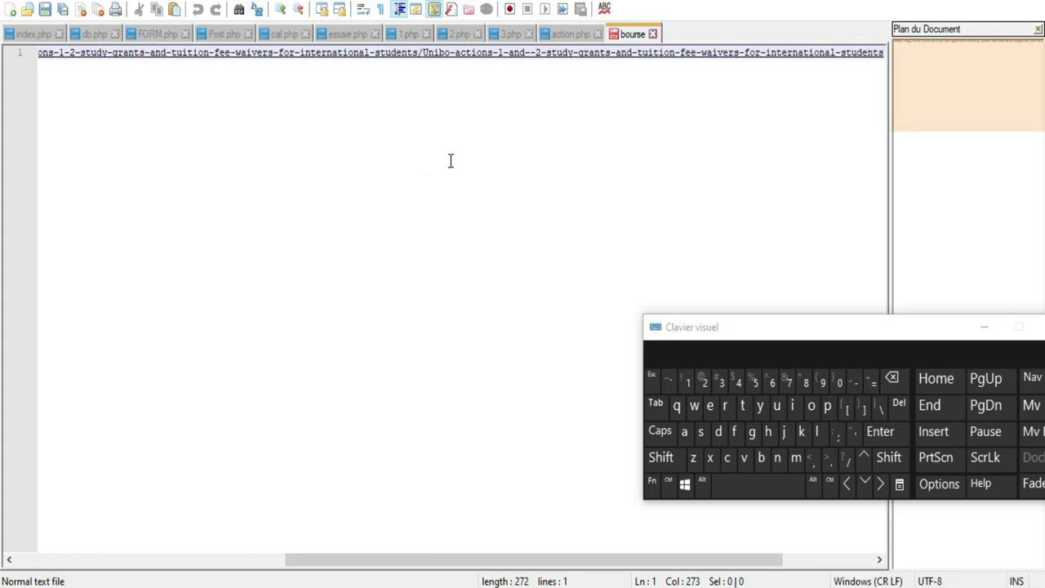
double_click(54, 82)
click(54, 82)
double_click(114, 83)
click(132, 88)
click(13, 7)
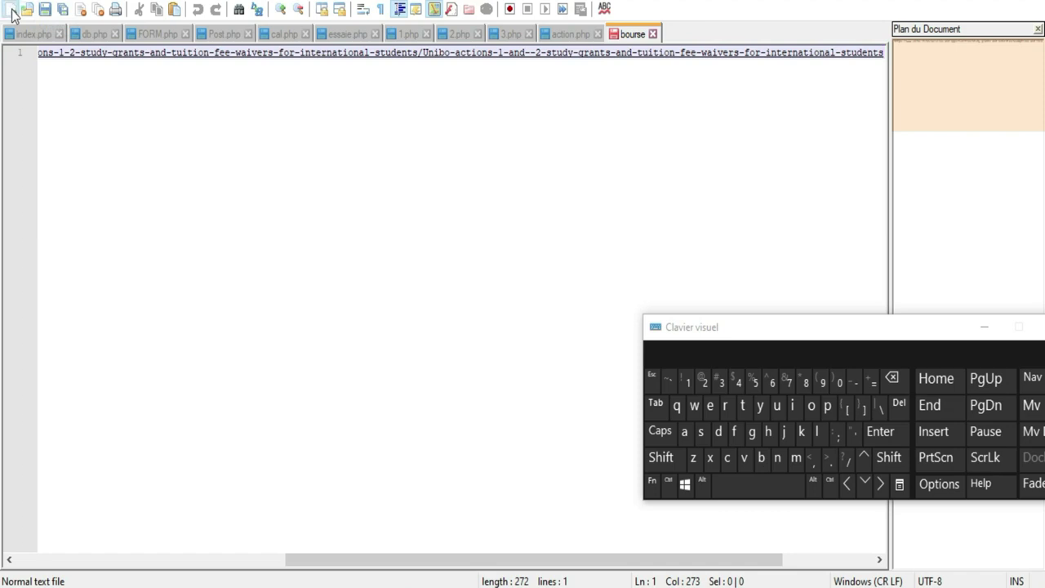
click(456, 36)
click(353, 34)
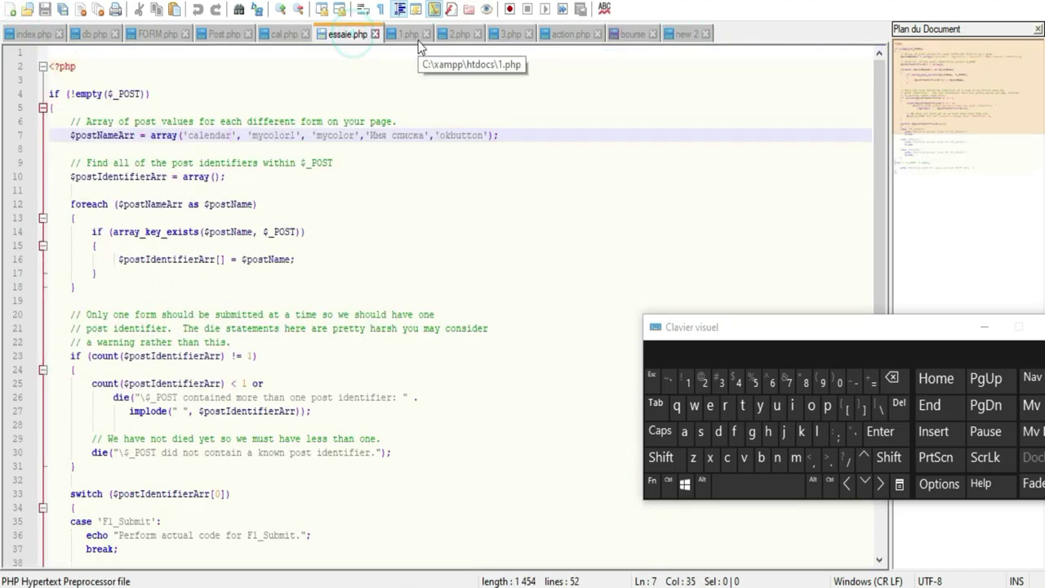
Step: Paste the copied institutional username and password into the blank new 2 text file
click(403, 33)
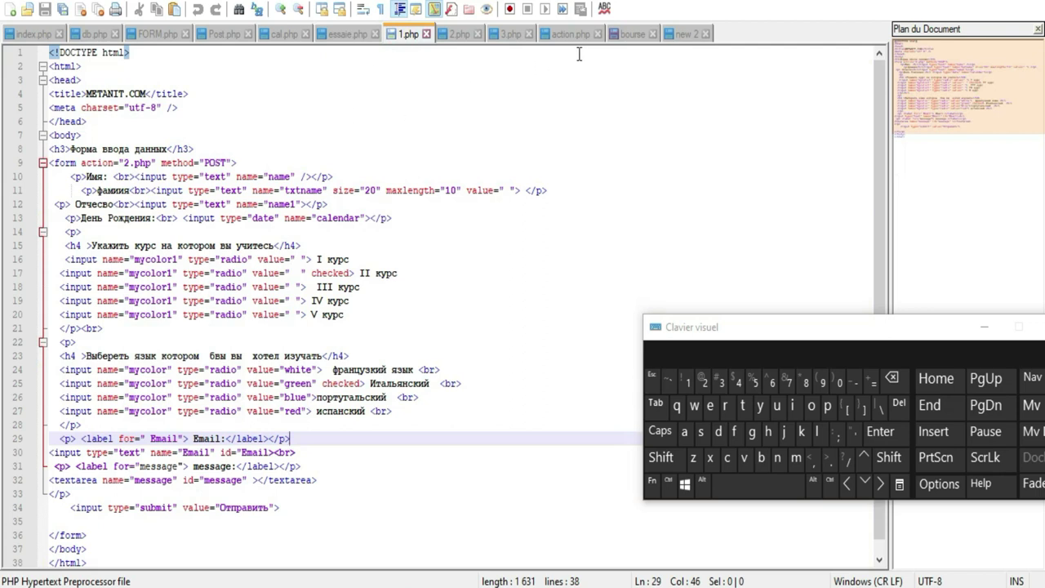
click(684, 33)
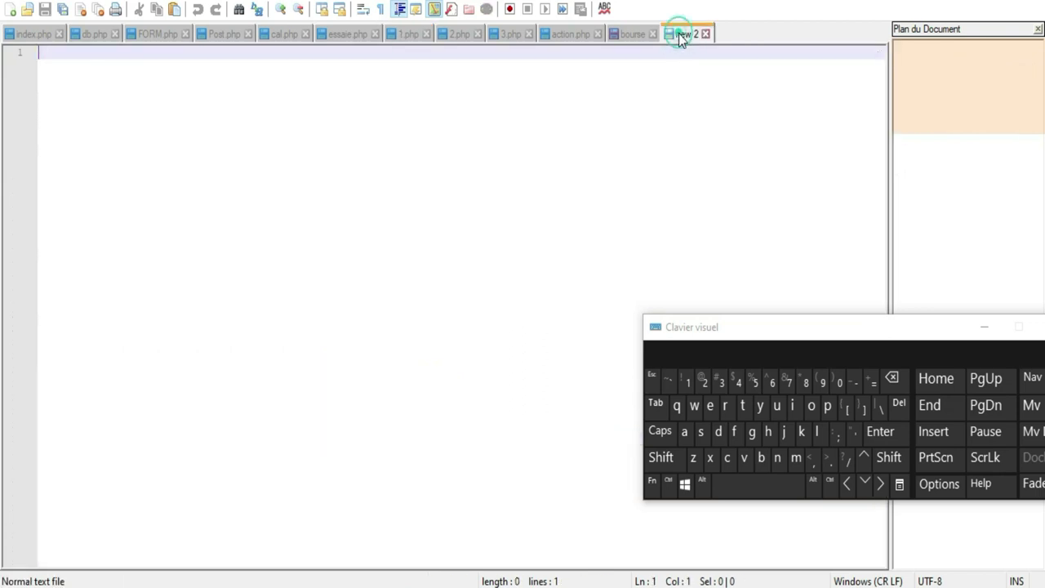
right_click(71, 82)
click(124, 137)
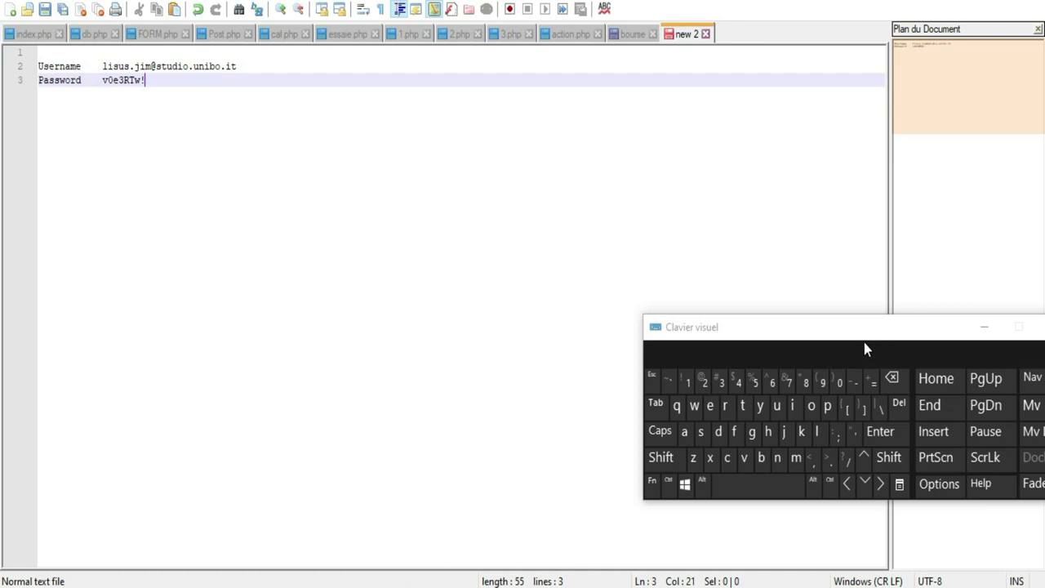
Step: Return to the account page in the browser, uncover it by moving the on-screen keyboard, and select the institutional username
drag(861, 334, 656, 184)
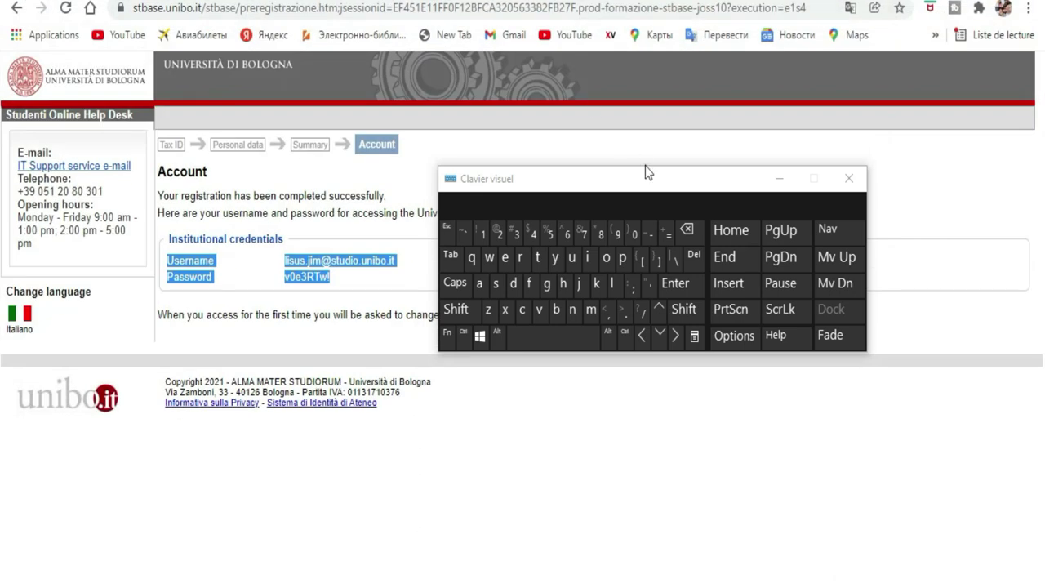
drag(645, 171, 704, 336)
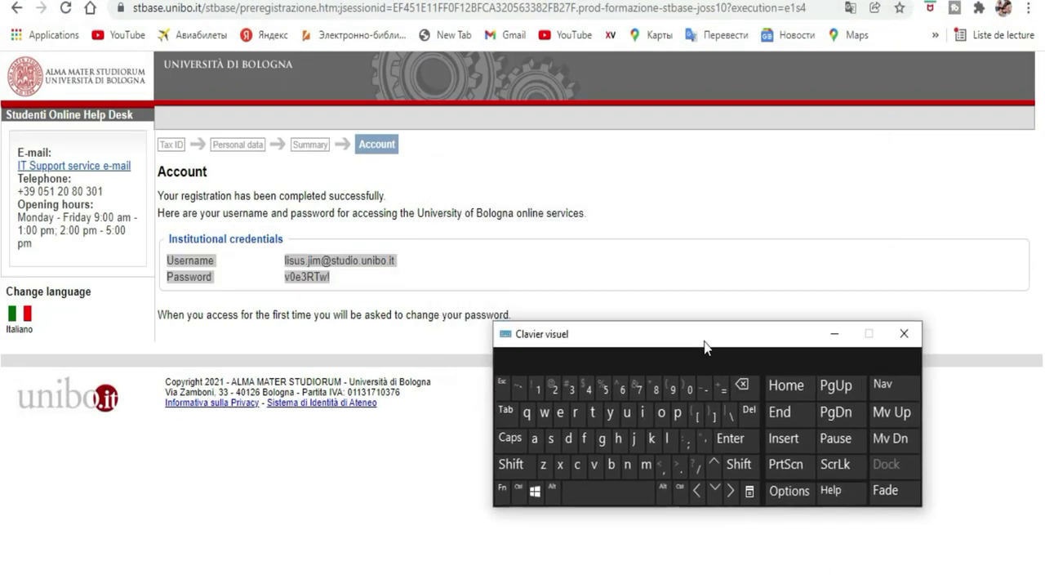
click(432, 483)
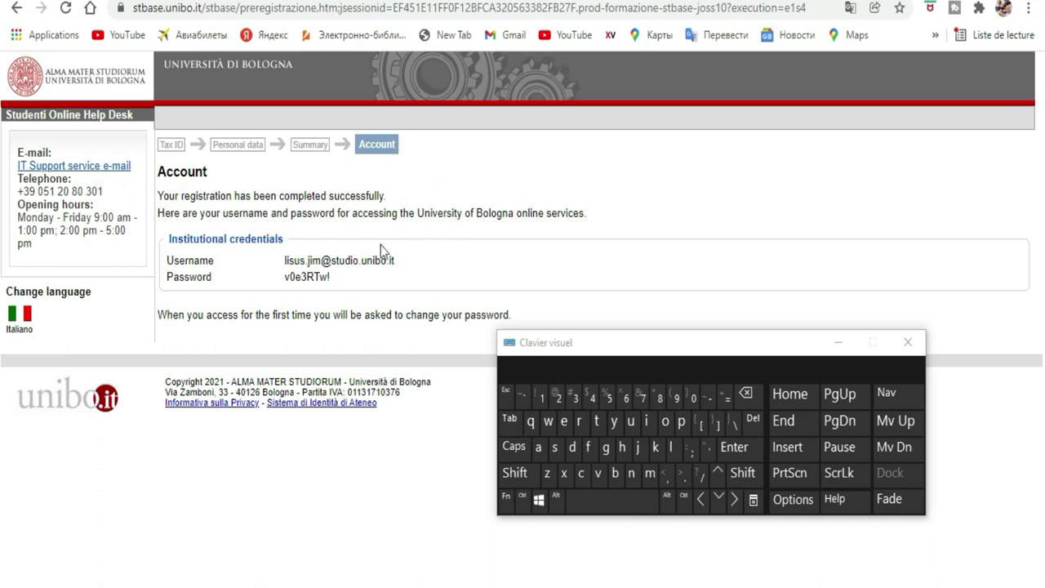
drag(639, 353, 633, 468)
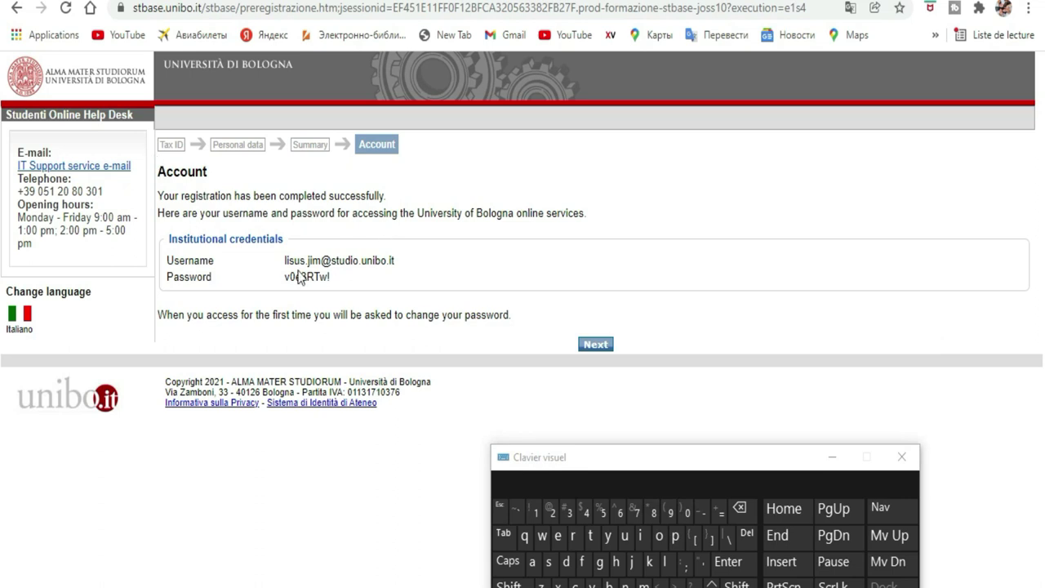
click(395, 259)
drag(377, 261, 284, 260)
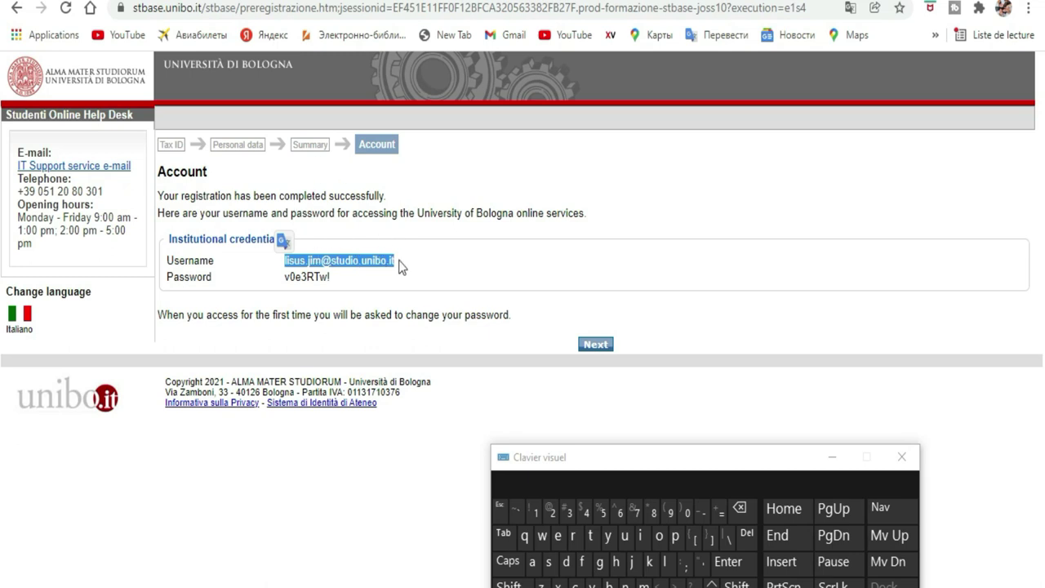
Step: Continue from the account page to the Studenti Online login and choose the Enter with UNIBO access option
click(596, 347)
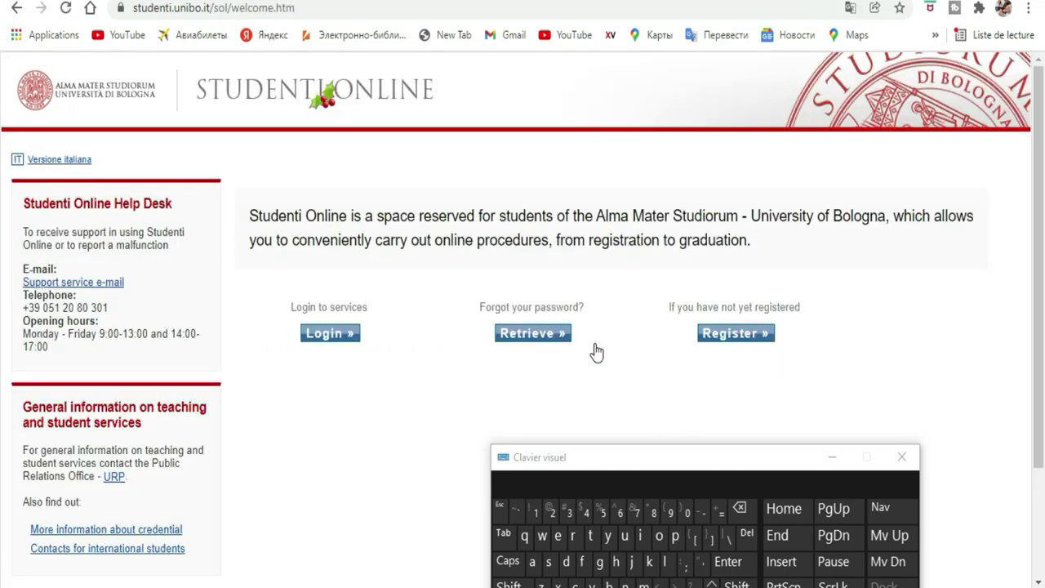
scroll(415, 203, down, 3)
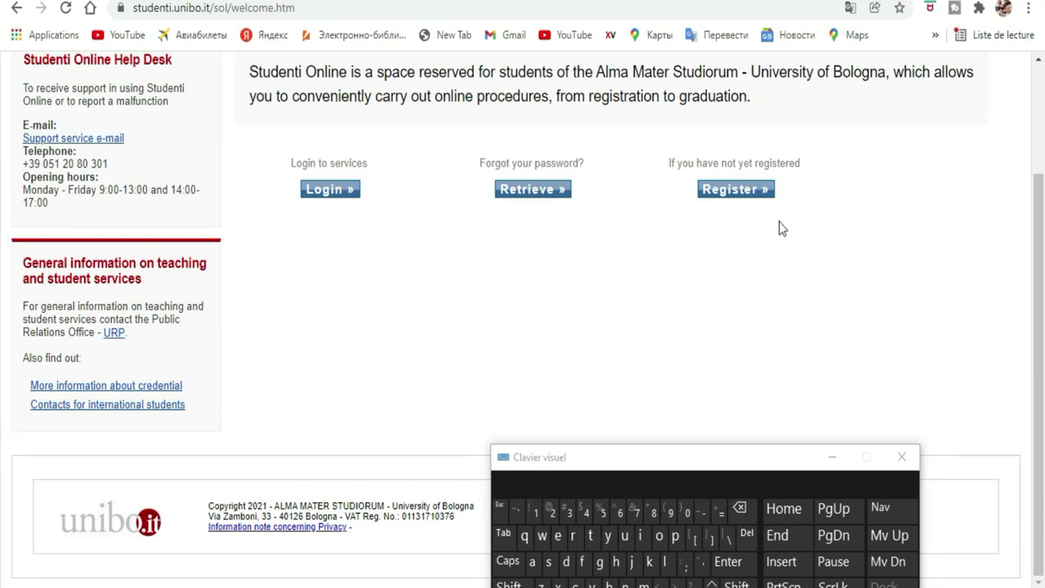
click(325, 192)
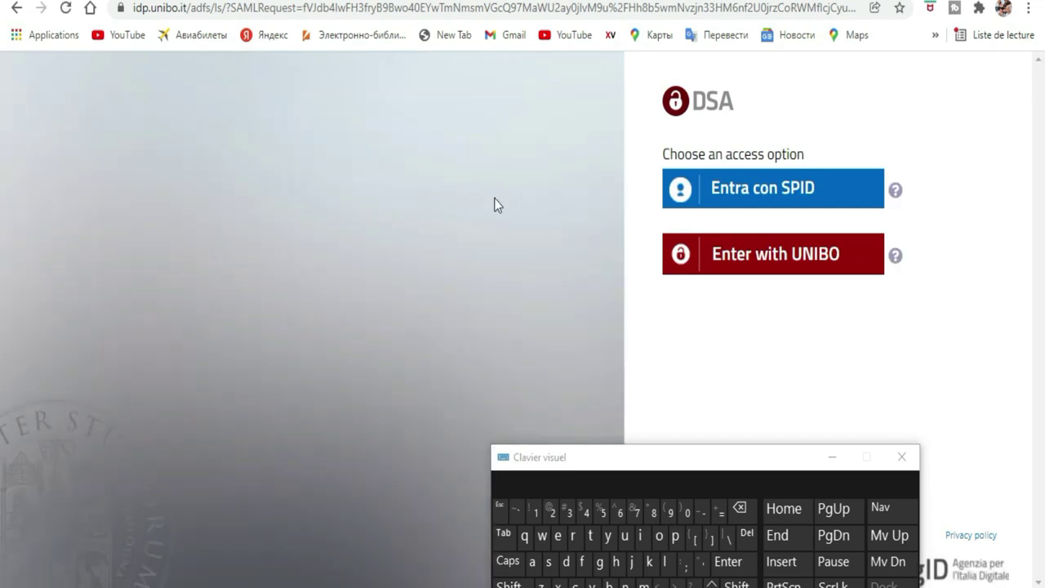
drag(645, 461, 674, 452)
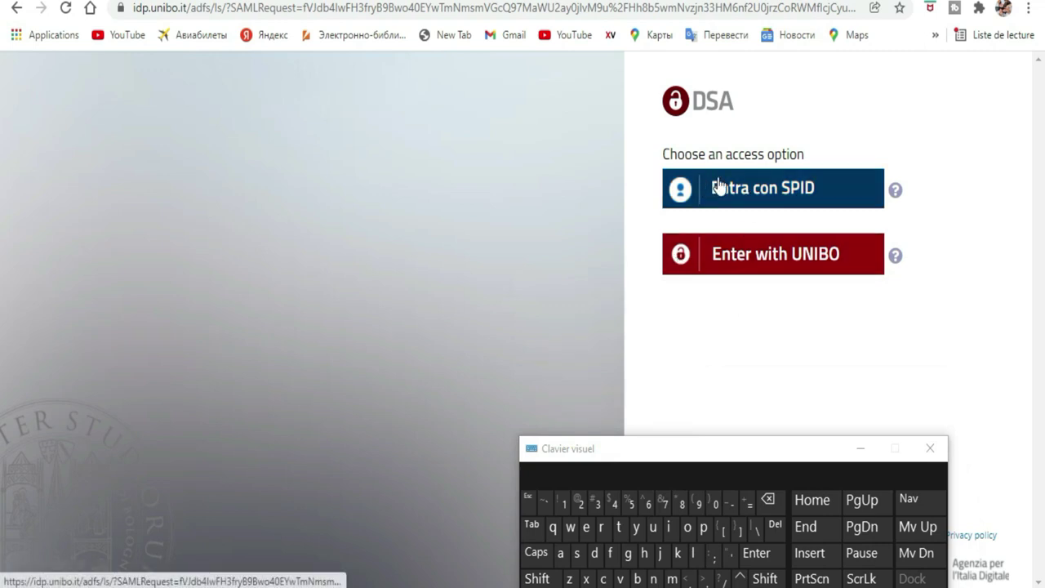
click(744, 271)
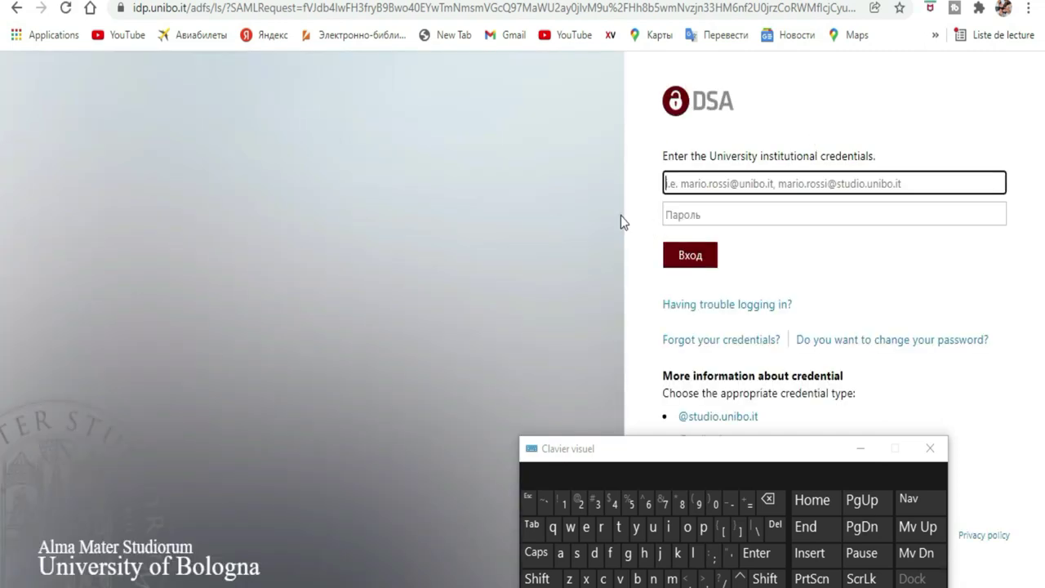